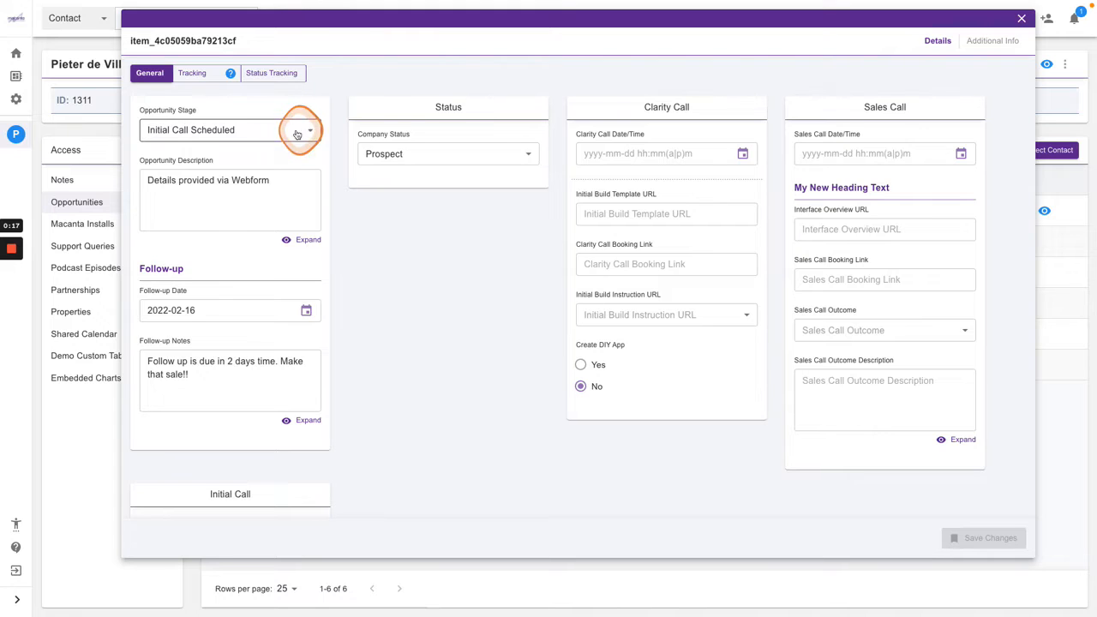
Review the available Opportunity Stage options in the opened opportunity record, leave the stage unselected, and close the record
click(297, 133)
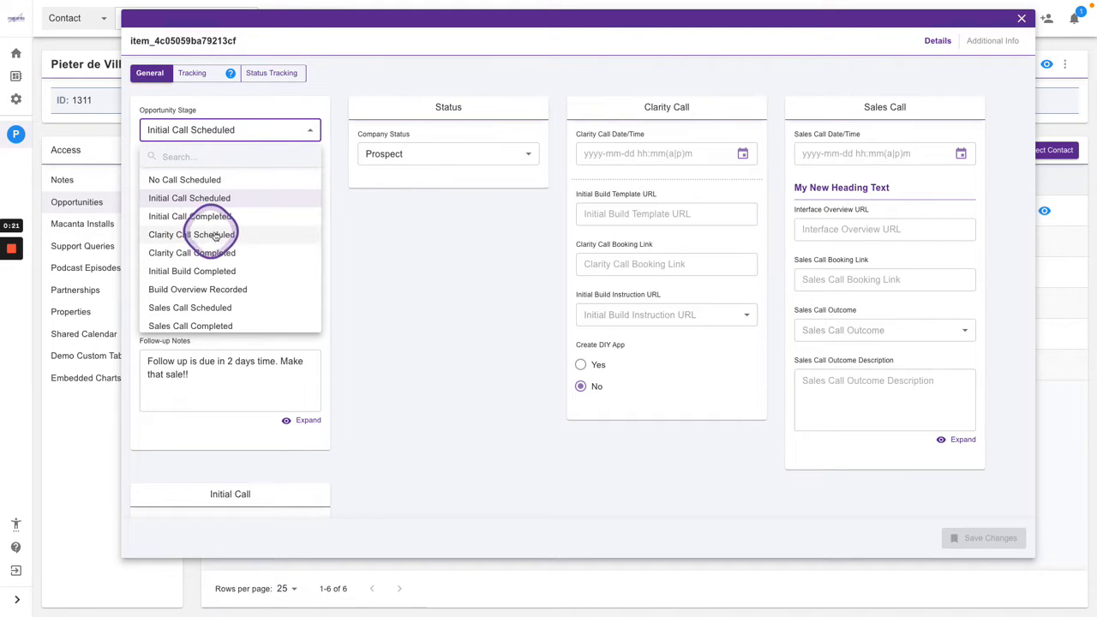
click(339, 96)
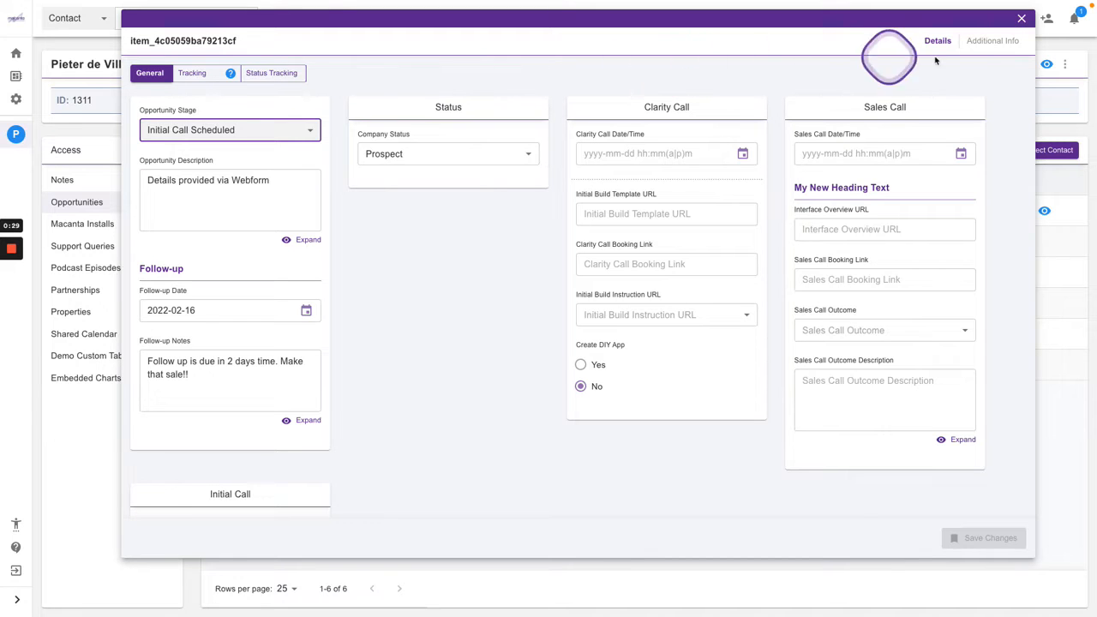
click(302, 131)
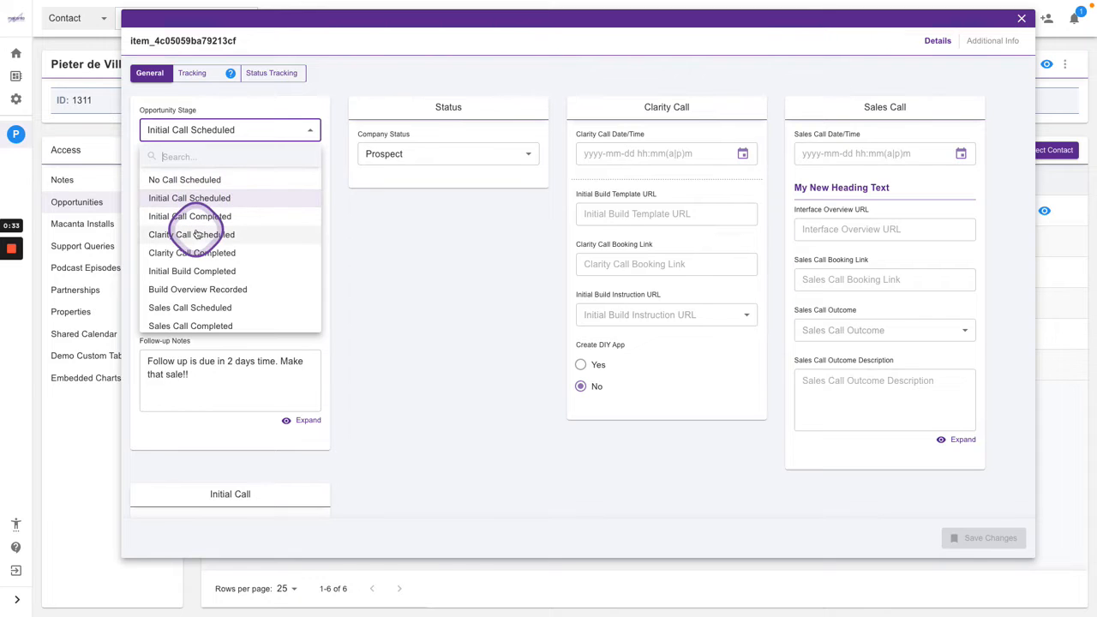
click(338, 89)
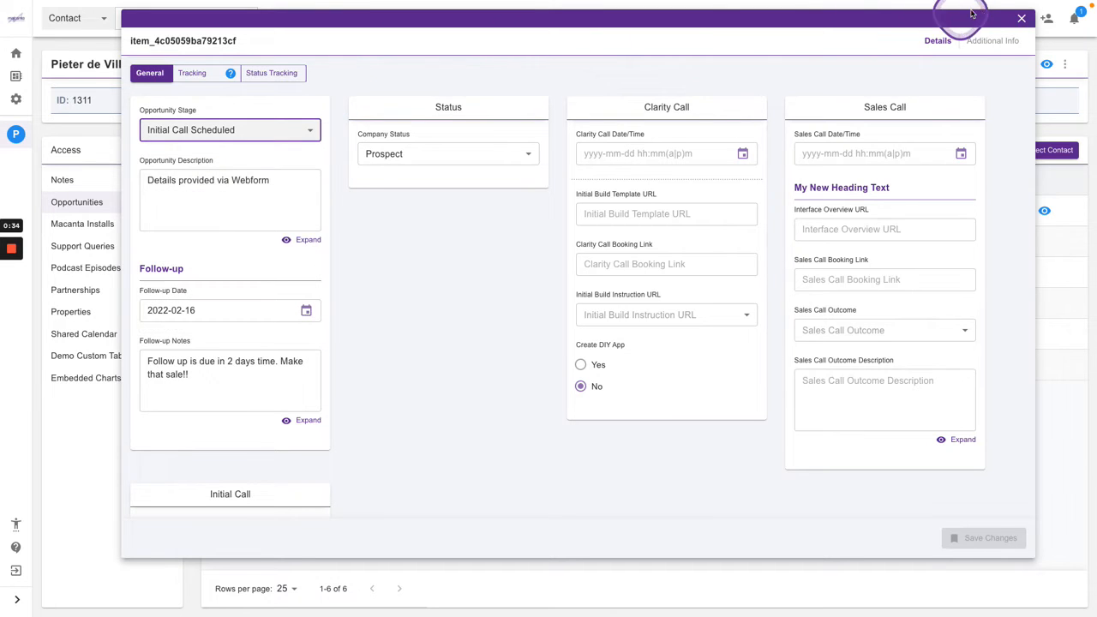
click(1023, 19)
click(502, 165)
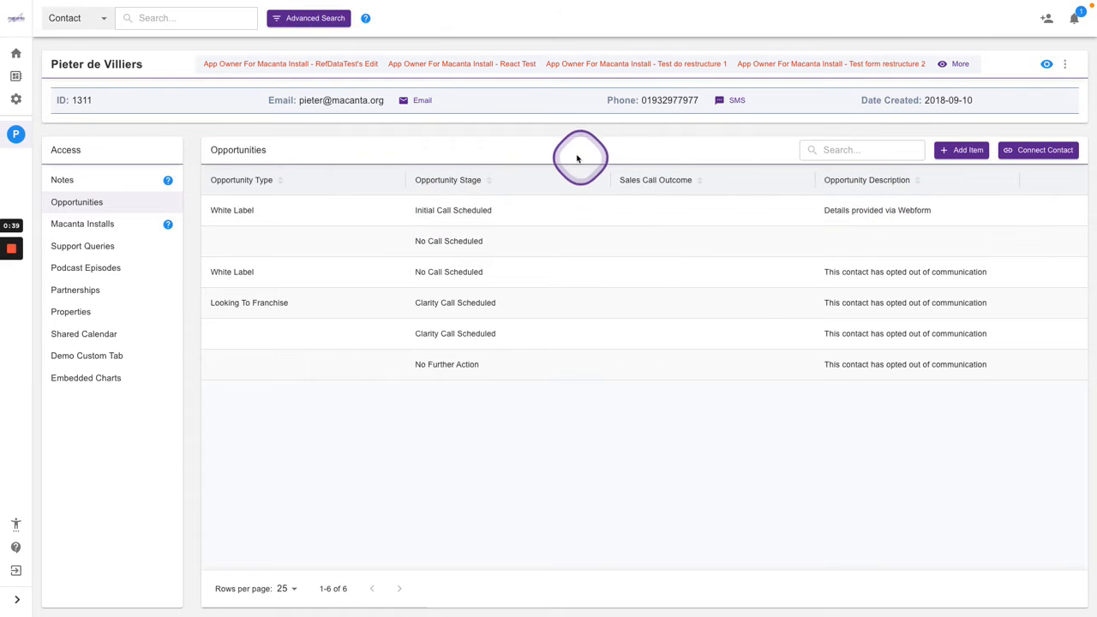
Switch to Zapier and highlight the item ID in the test results of the Create a Data Object action
key(ctrl+Right)
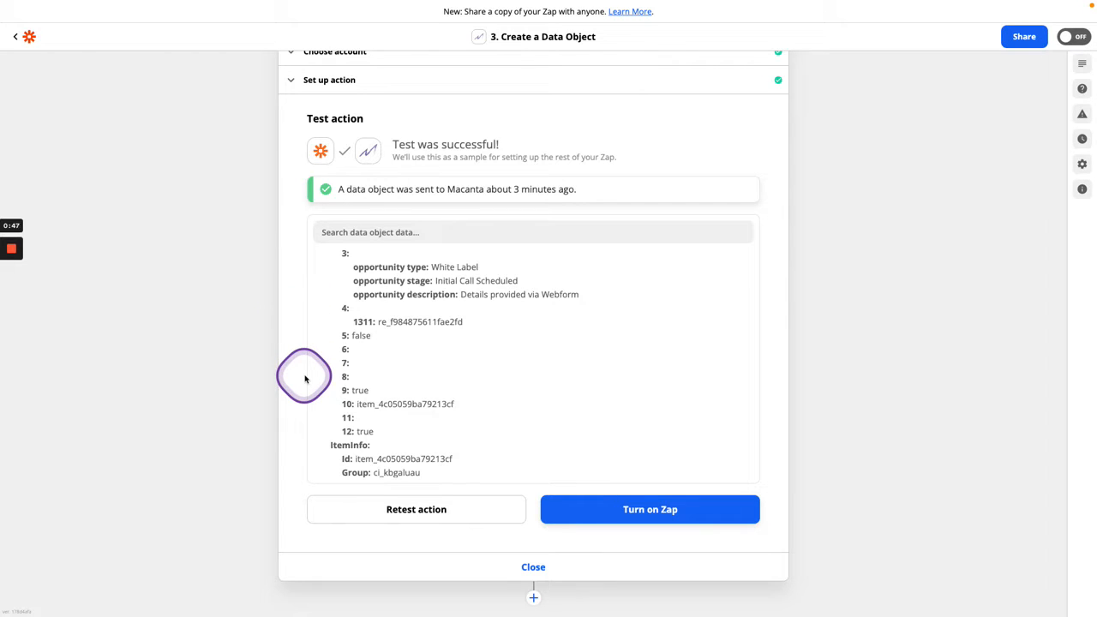
drag(455, 403, 370, 404)
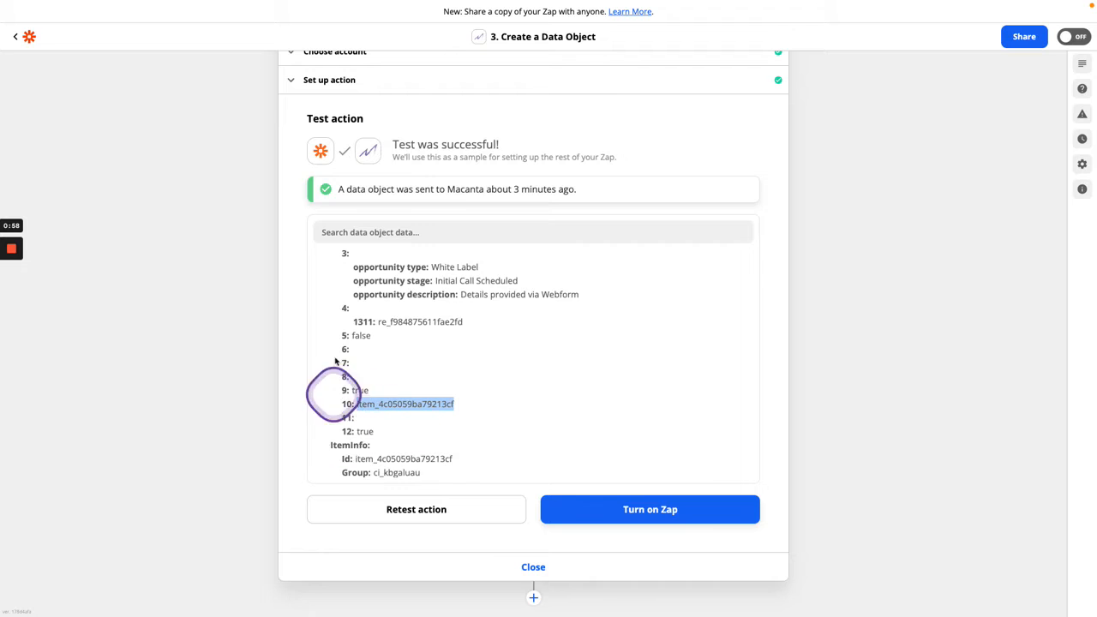
scroll(334, 360, up, 2)
scroll(335, 334, down, 1)
scroll(295, 305, up, 3)
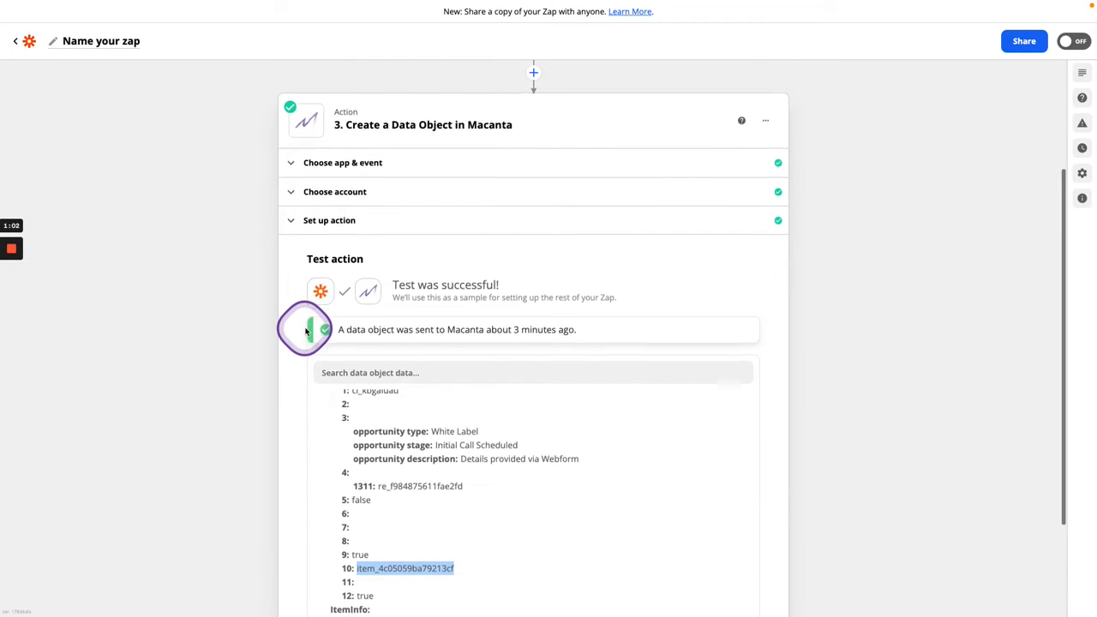
scroll(306, 331, down, 3)
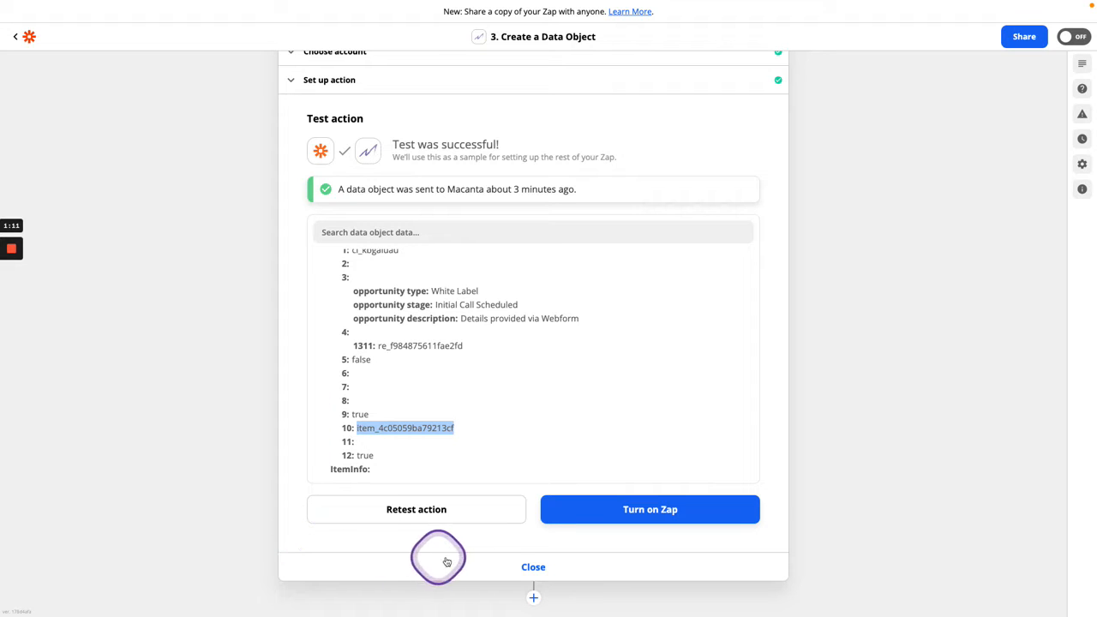
Add a fourth Zap action after Create a Data Object, using the latest Macanta app with the Edit Data Object event
click(533, 595)
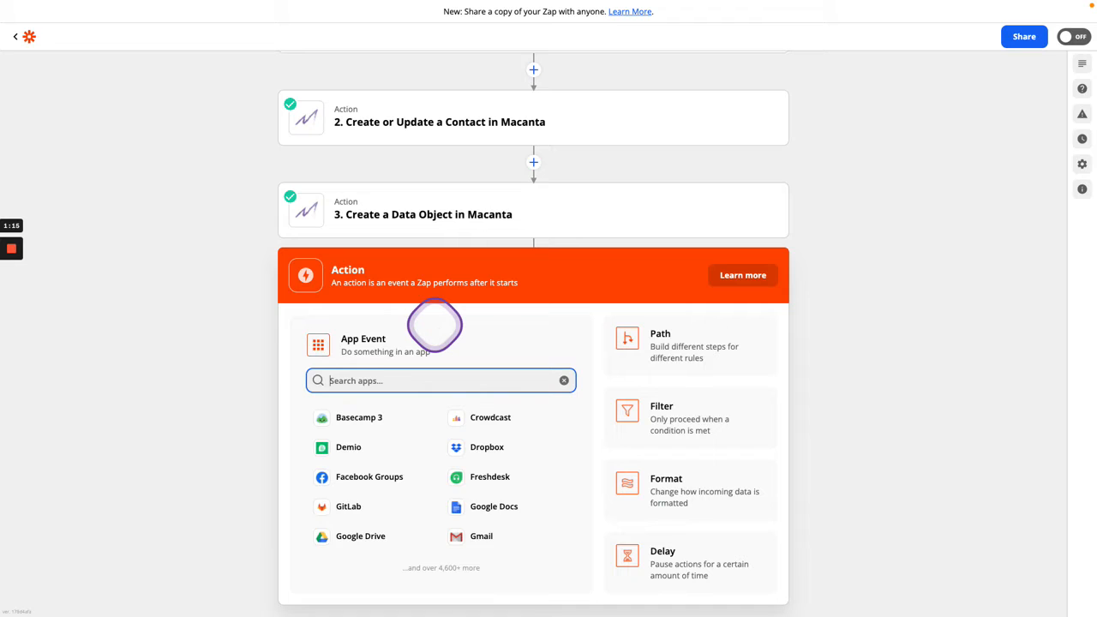
text(maca)
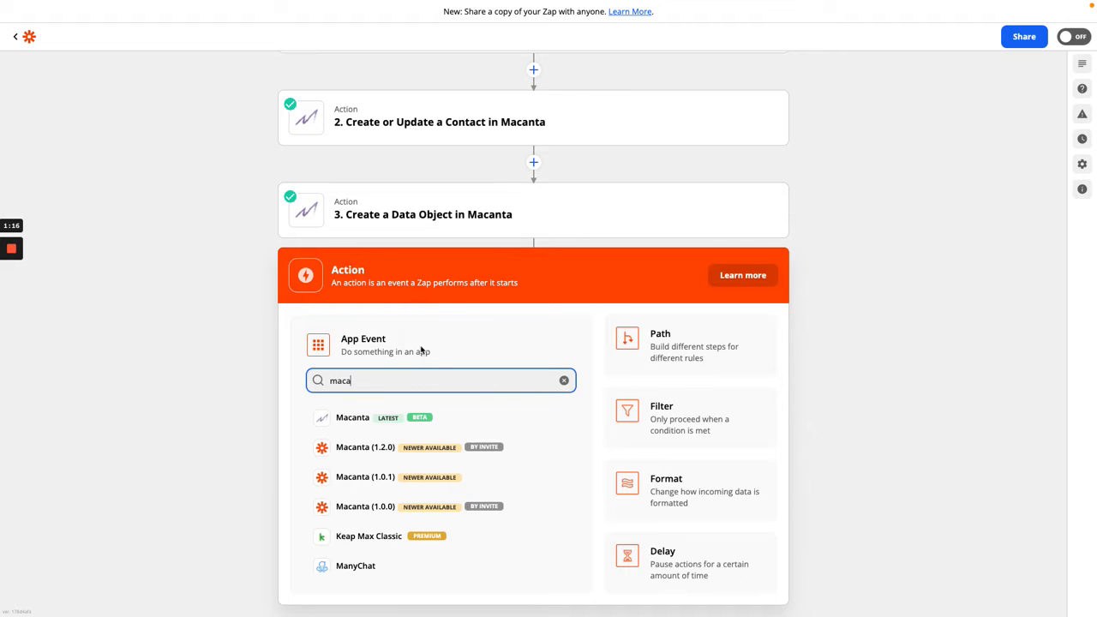
click(350, 417)
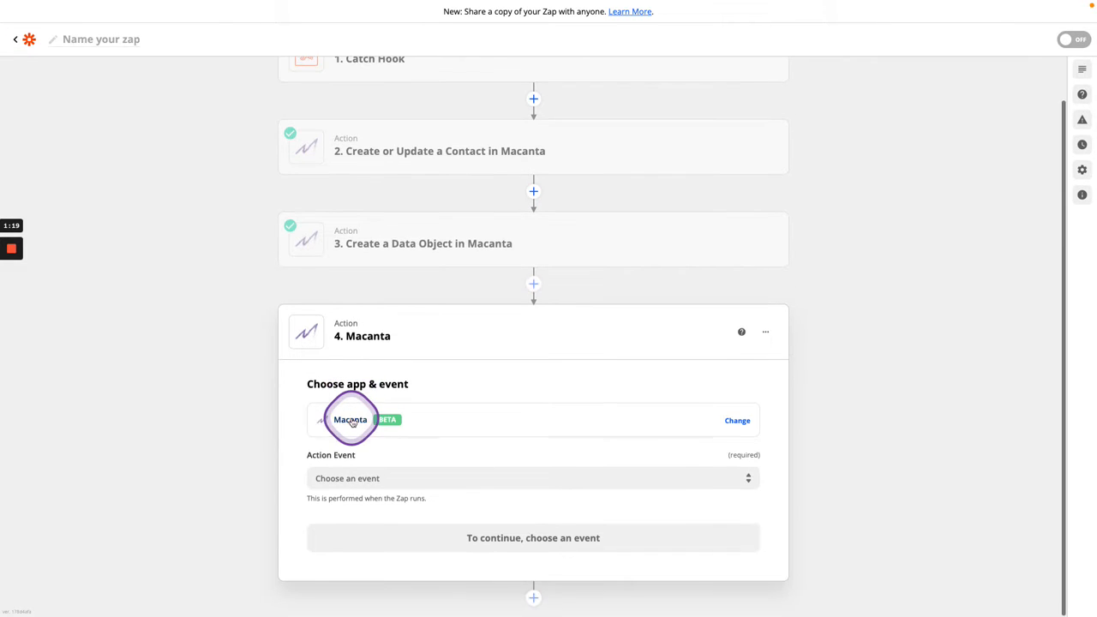
click(383, 476)
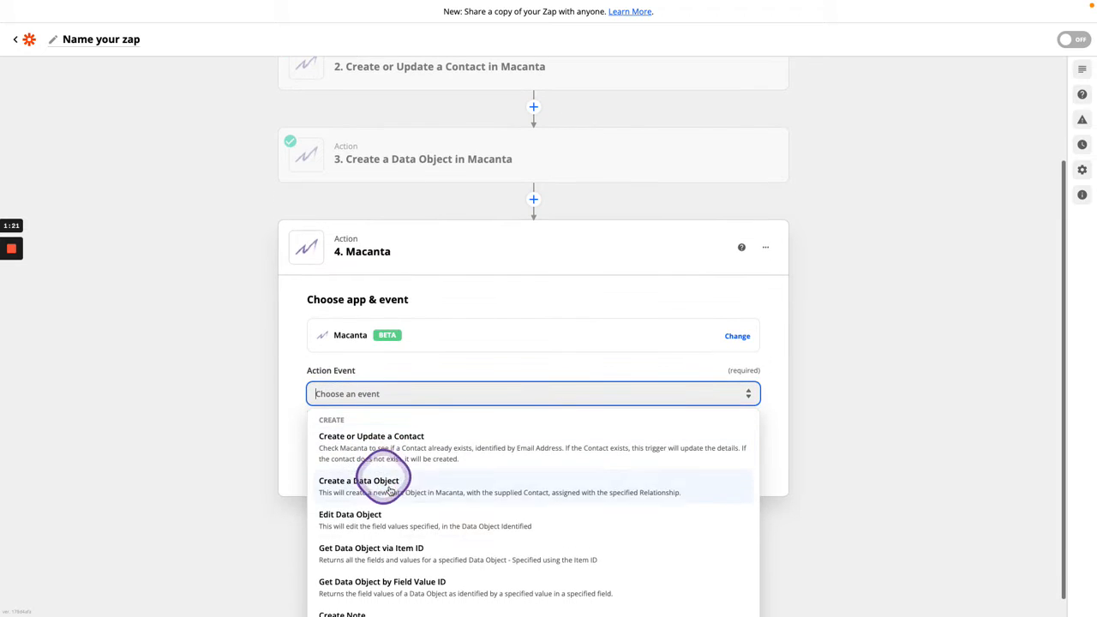
click(360, 518)
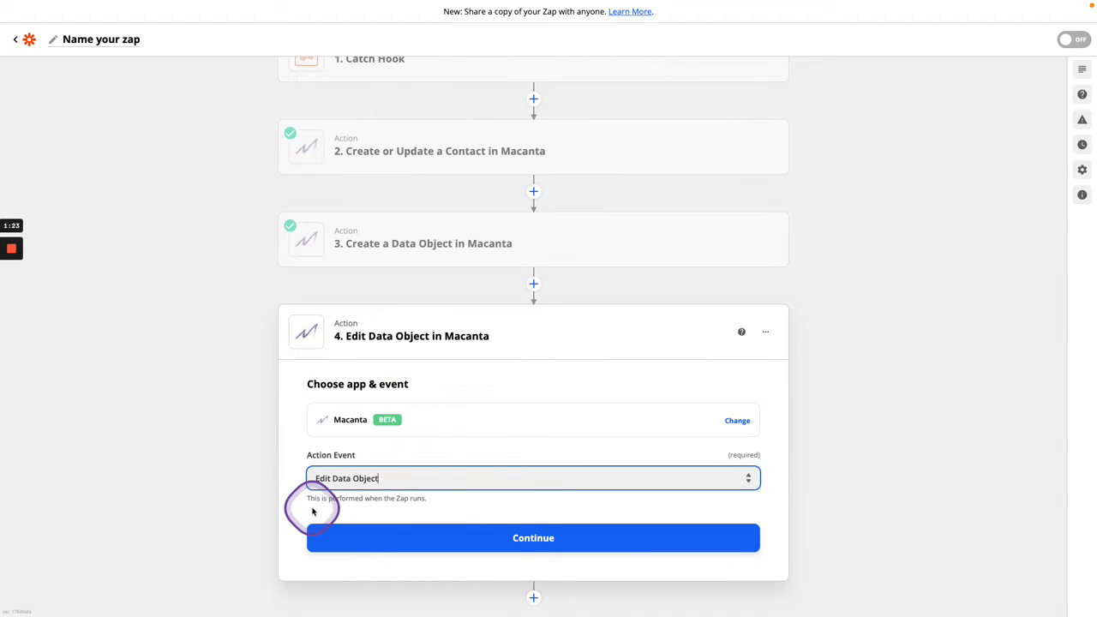
click(520, 537)
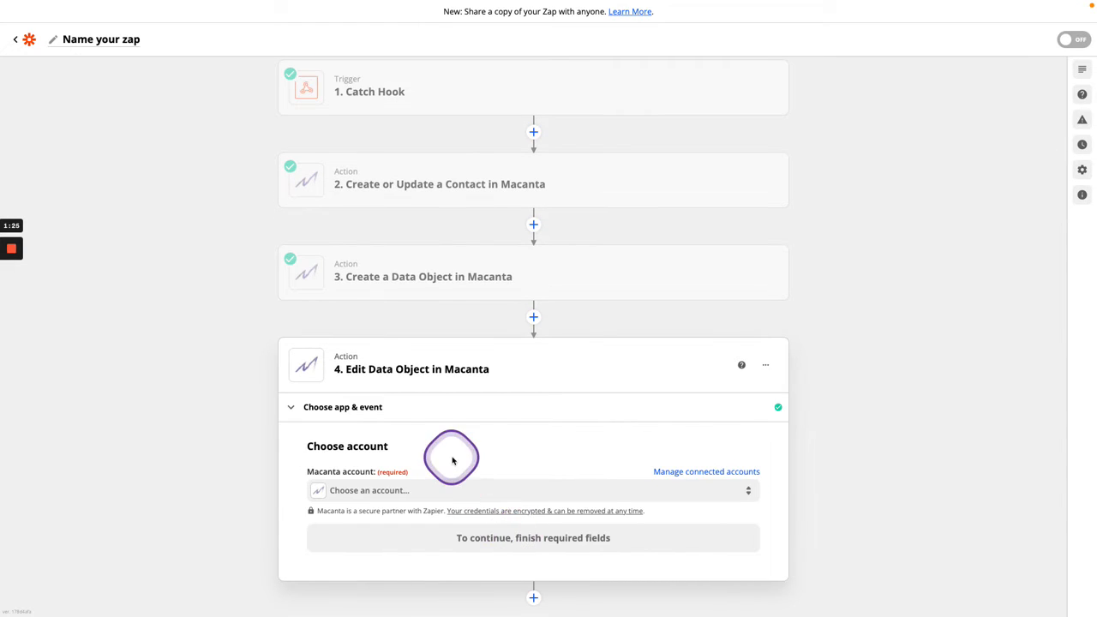
Choose the Staging Macanta account for the Edit Data Object action and continue to its setup
click(399, 490)
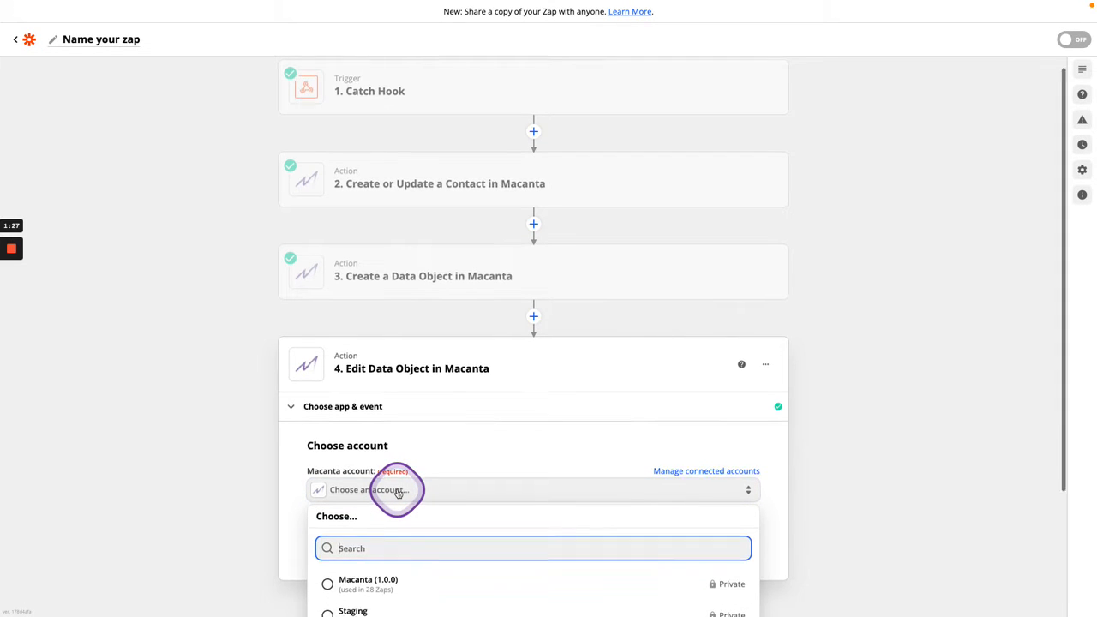
click(362, 512)
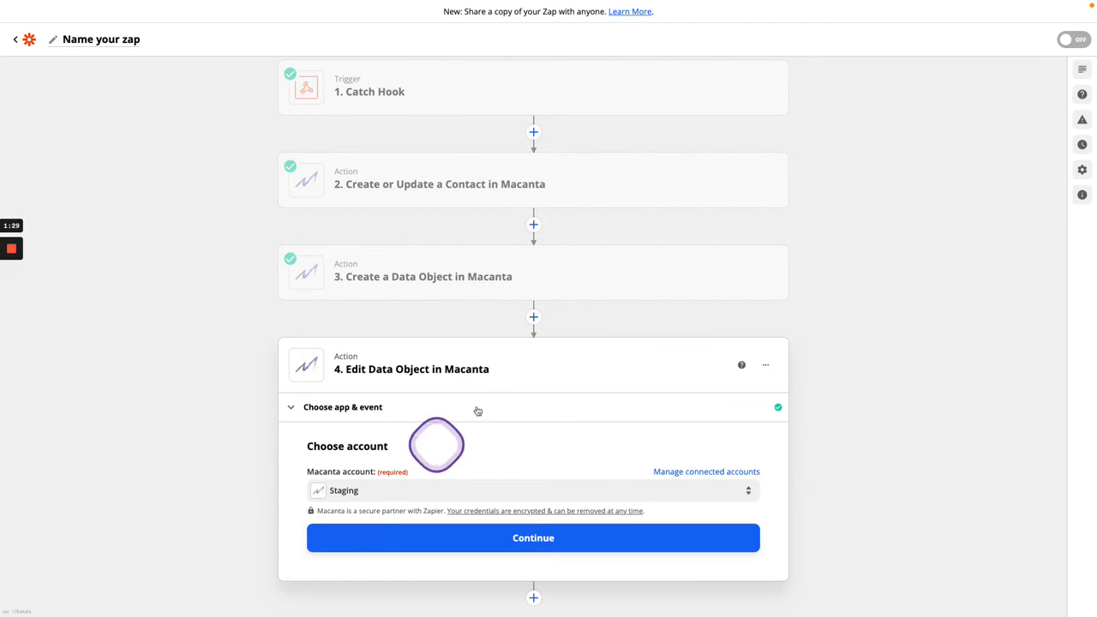
click(517, 540)
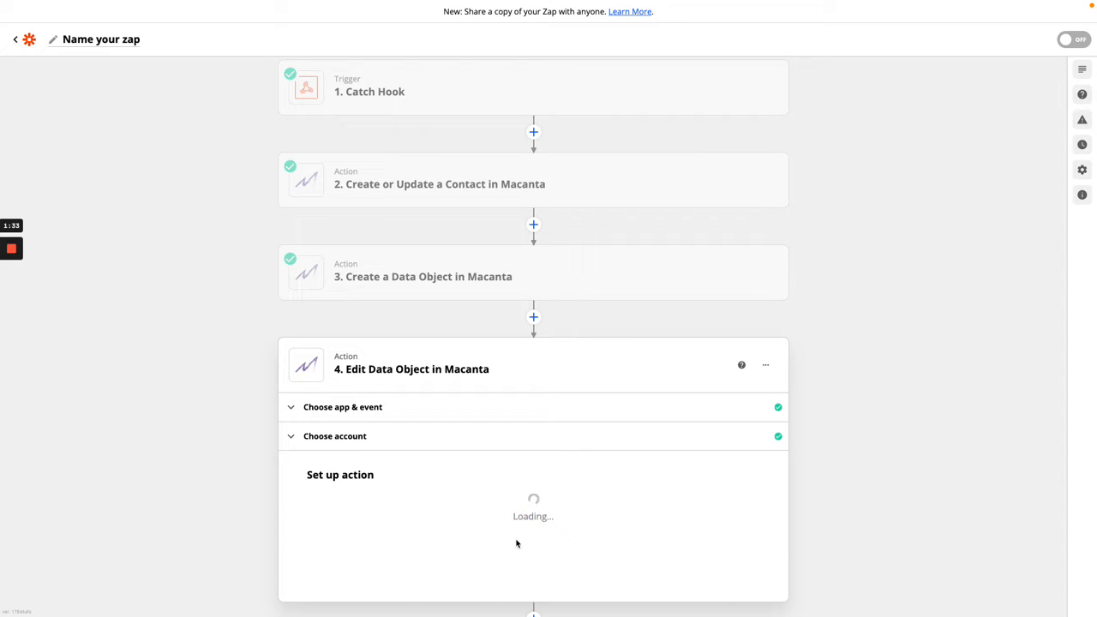
Map the action's Contact ID field to the Contact ID returned by step 2, Create or Update a Contact in Macanta
scroll(534, 402, down, 2)
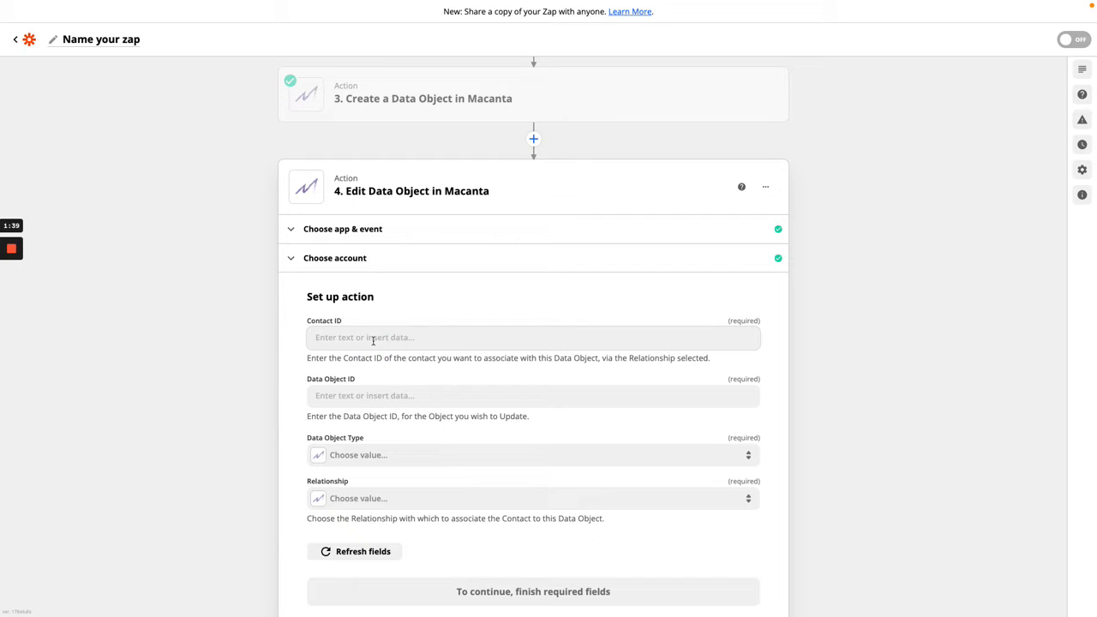
click(375, 341)
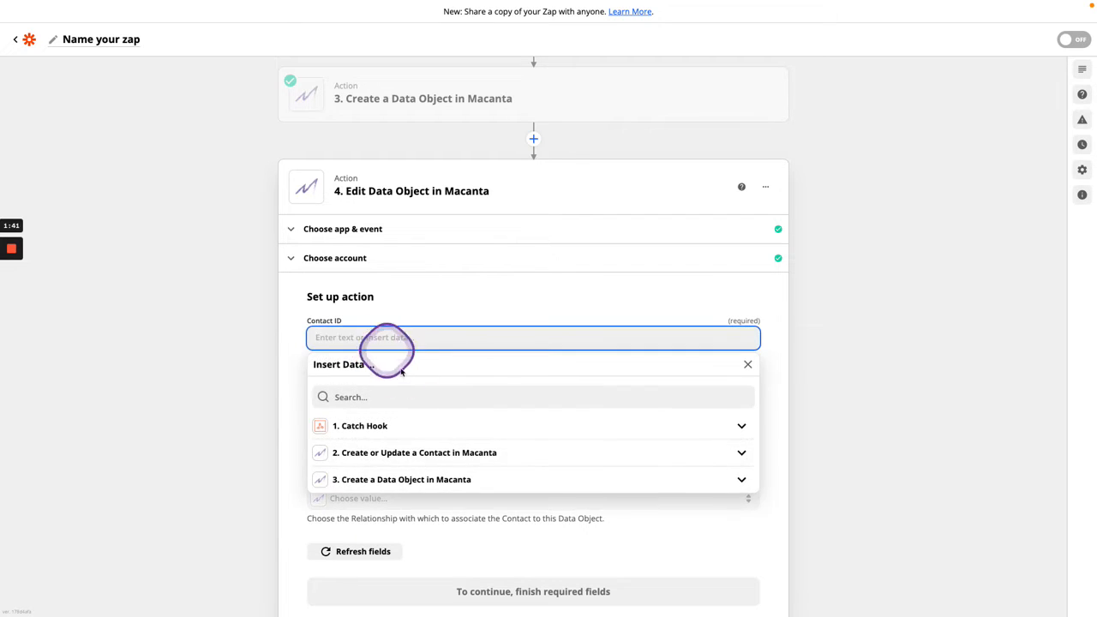
click(392, 453)
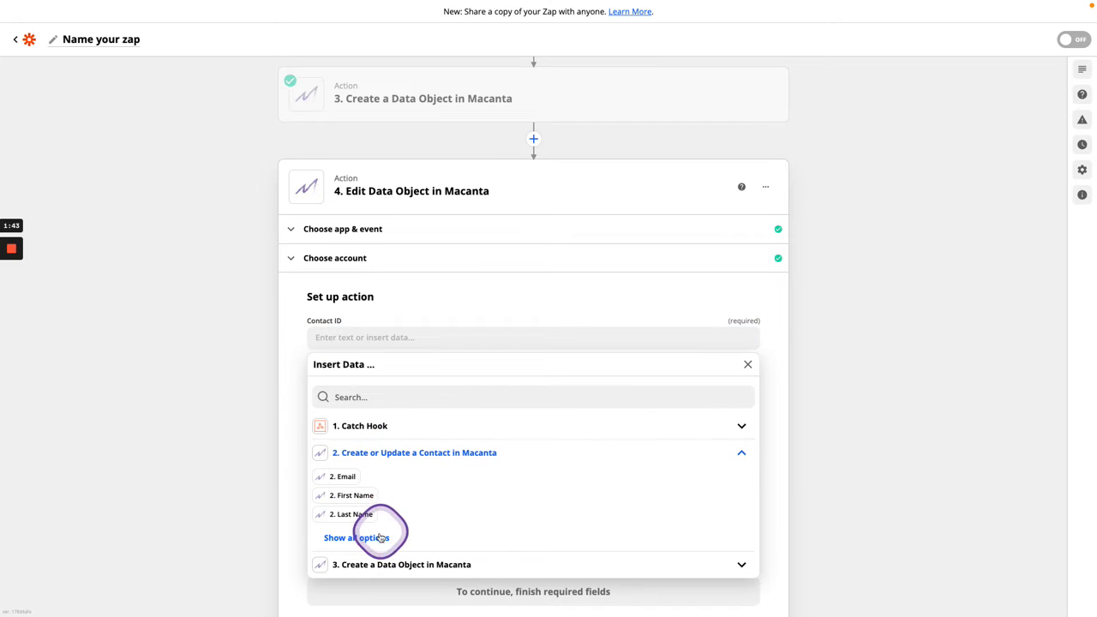
click(378, 533)
scroll(380, 537, down, 10)
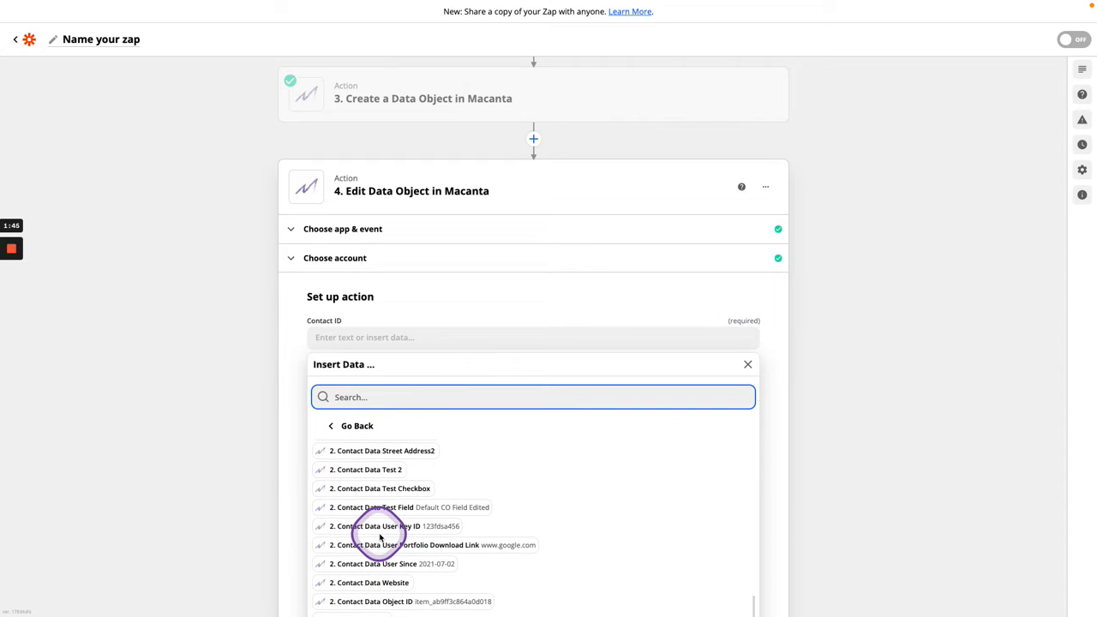
scroll(379, 538, down, 2)
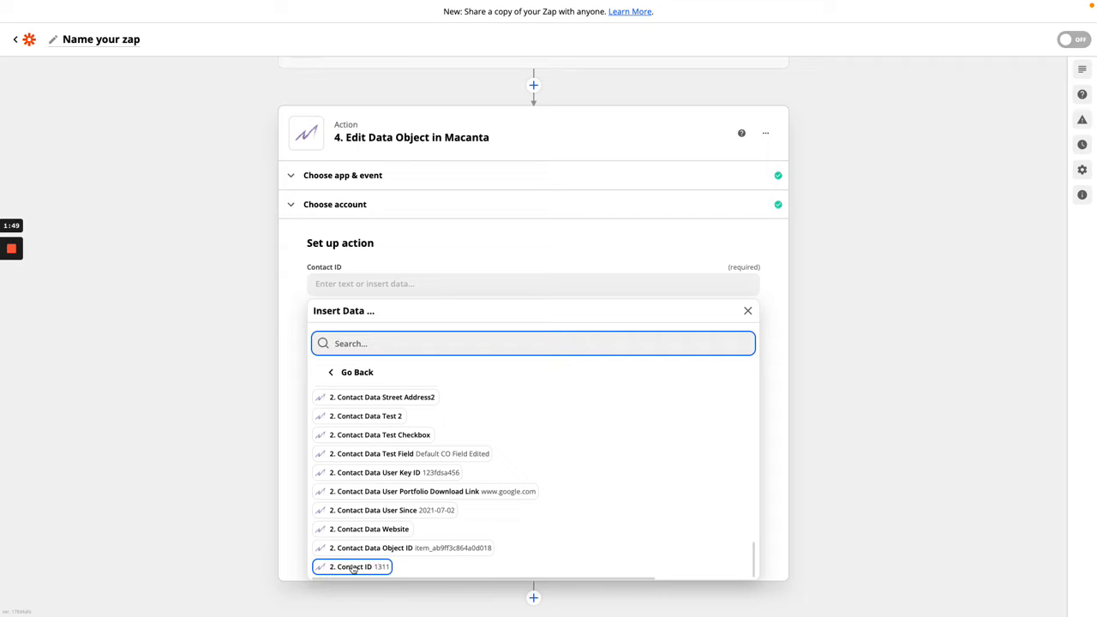
click(352, 569)
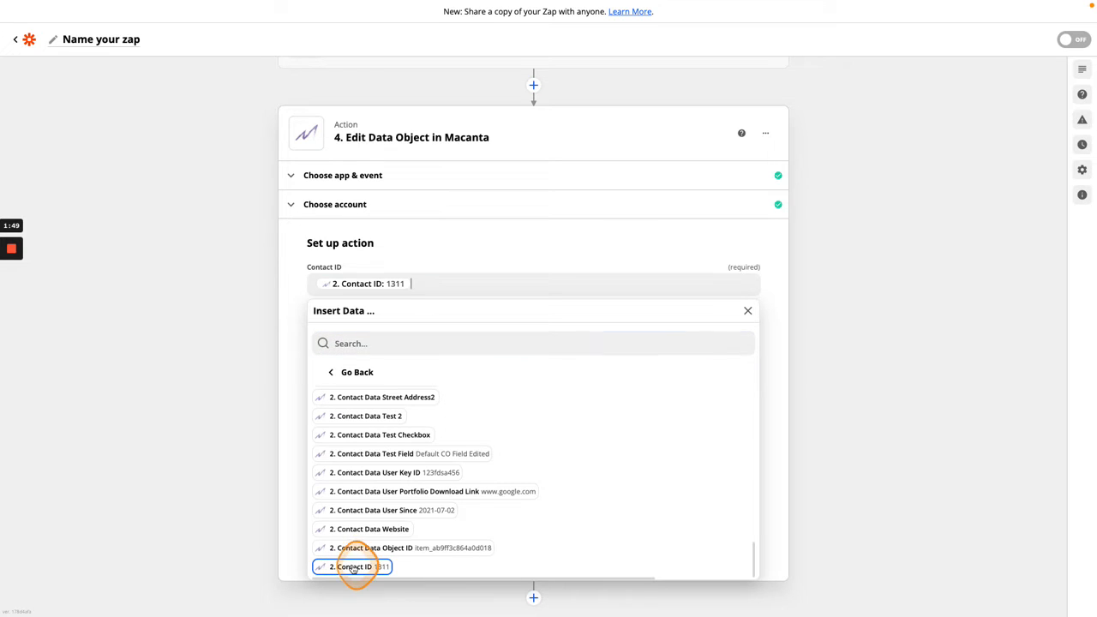
click(292, 301)
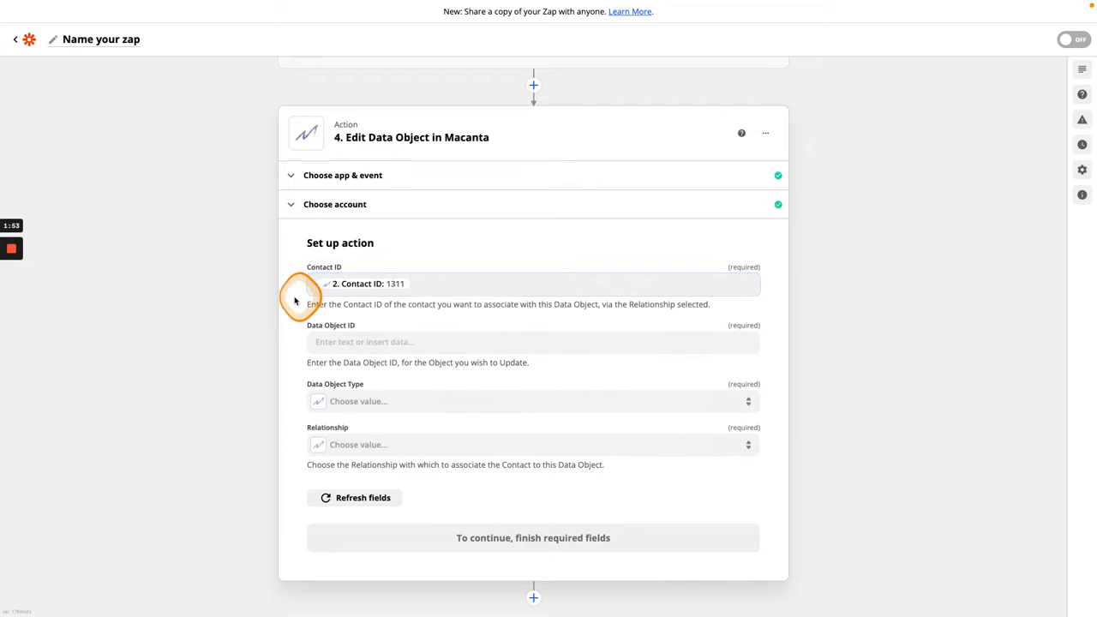
Map the Data Object ID field to the Opportunities "Do Add Update Item Item Info ID" value from step 3, Create a Data Object in Macanta
click(385, 343)
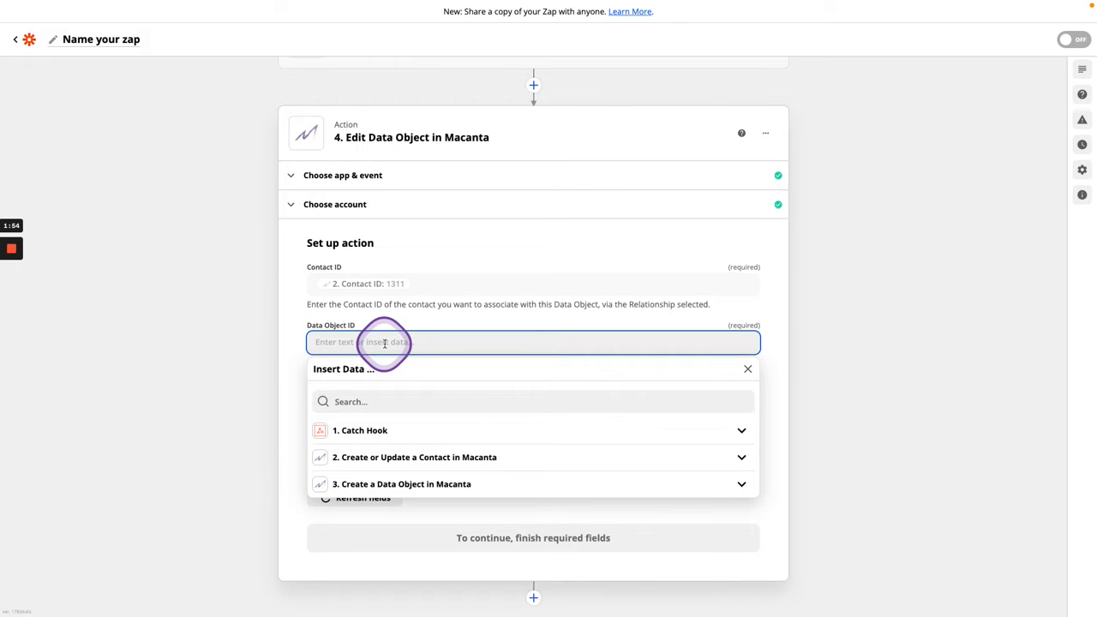
click(394, 483)
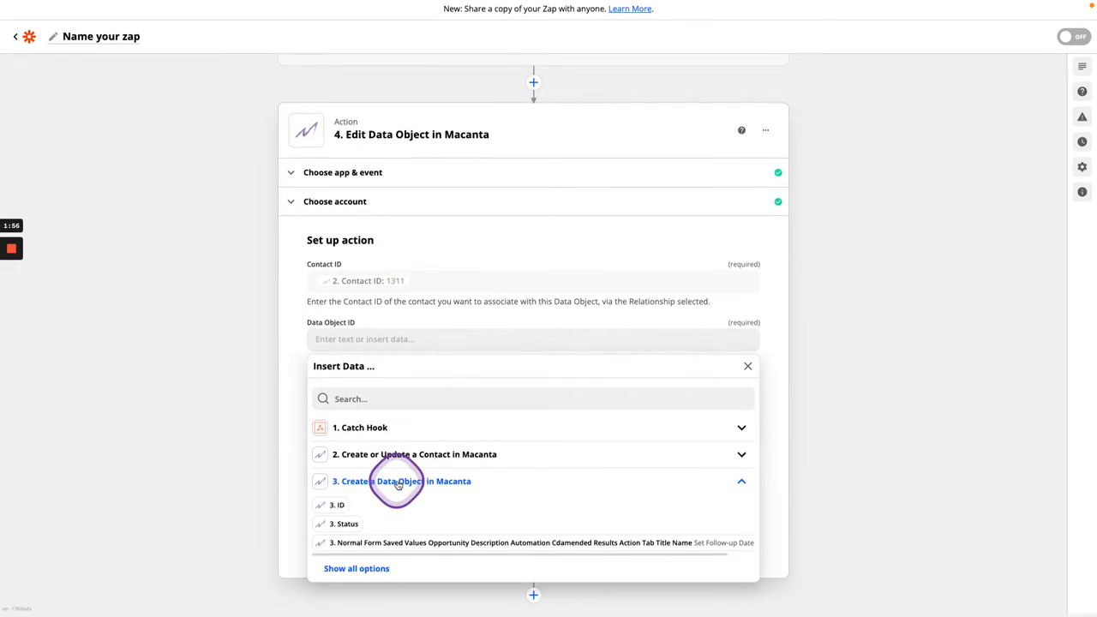
click(359, 571)
scroll(424, 480, down, 2)
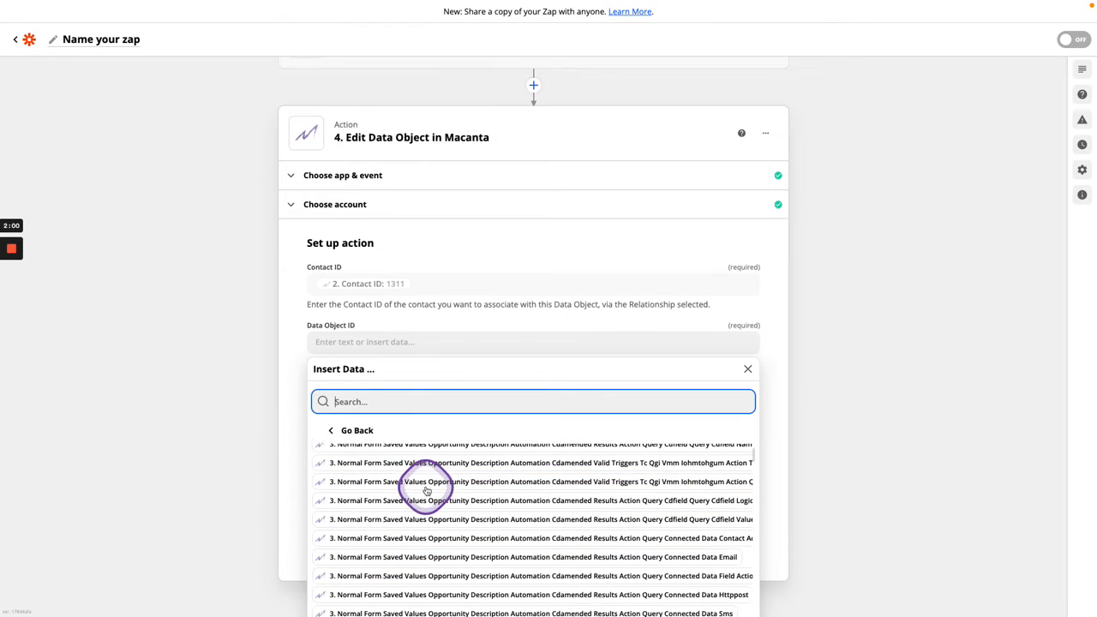
scroll(426, 490, right, 8)
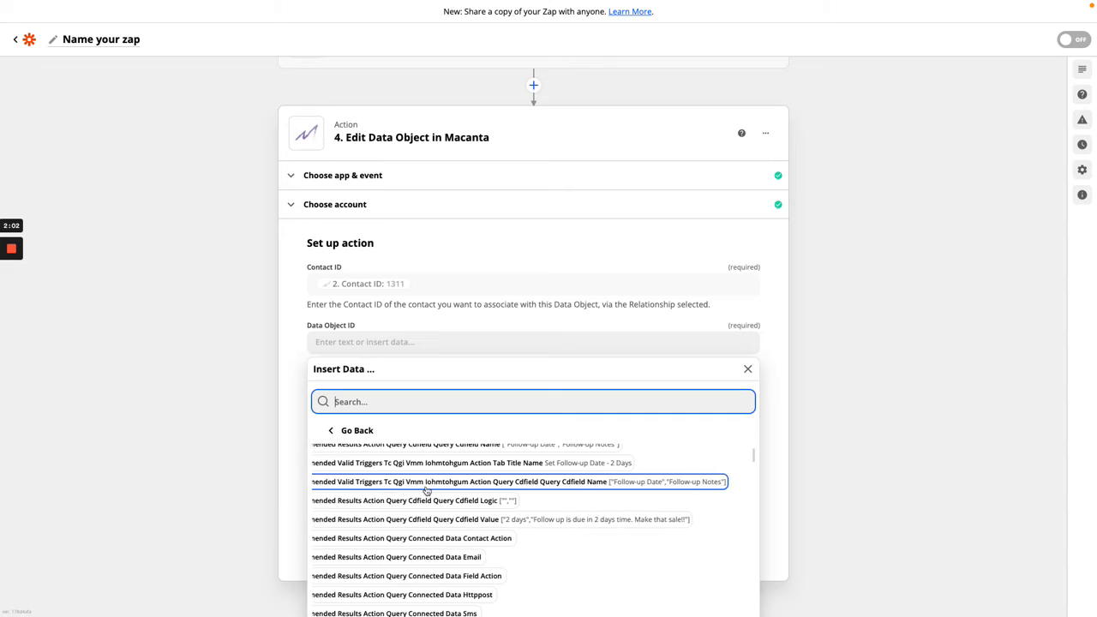
scroll(427, 490, down, 4)
scroll(427, 490, up, 2)
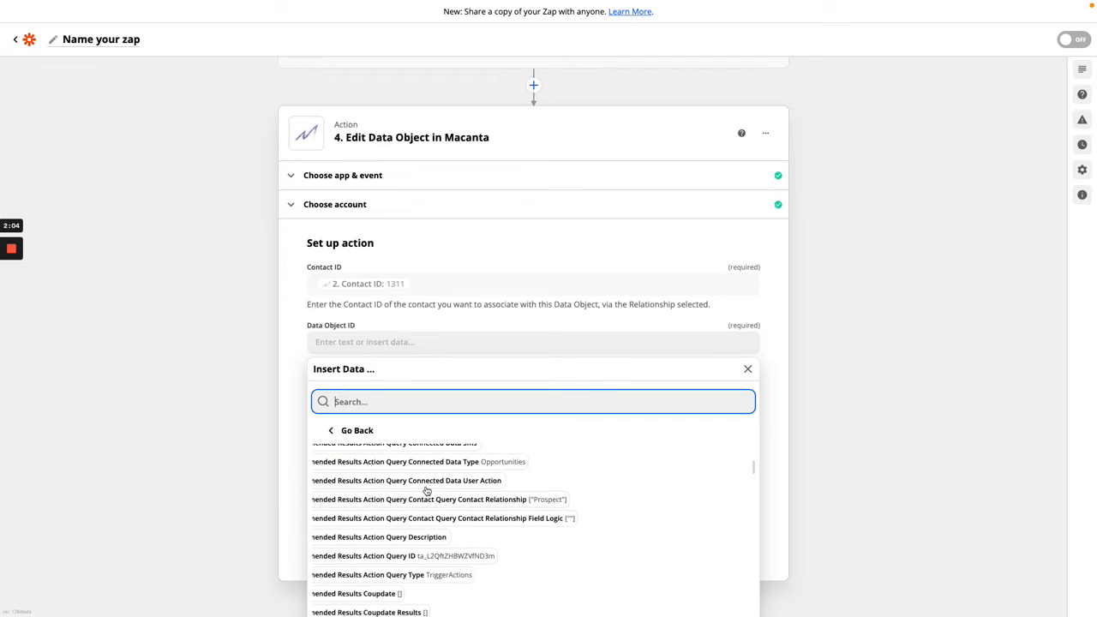
scroll(426, 490, down, 6)
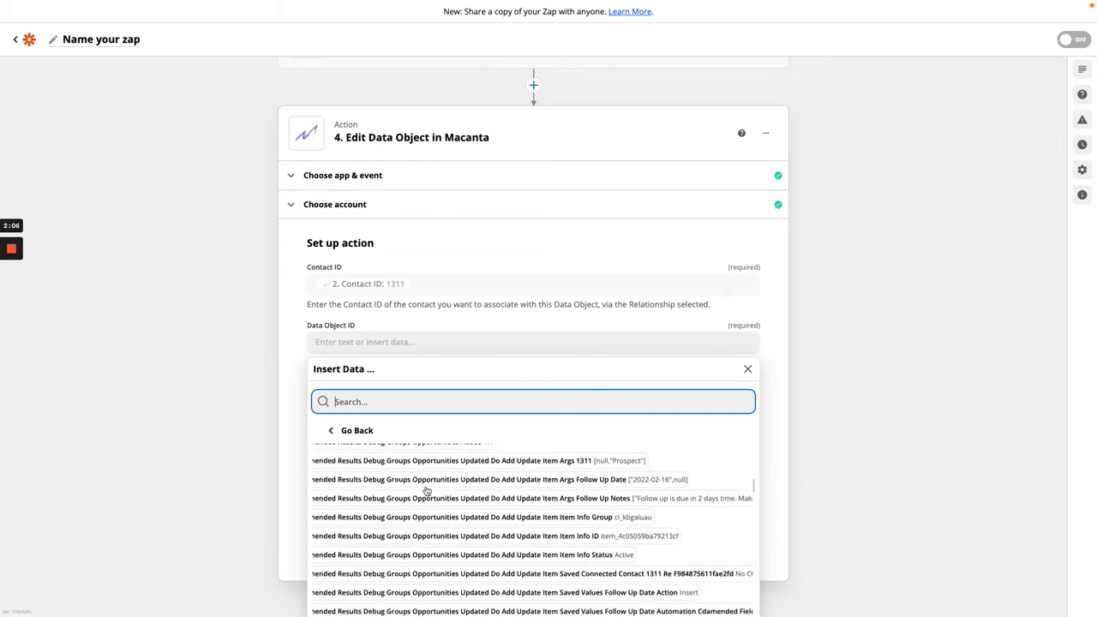
scroll(427, 491, down, 2)
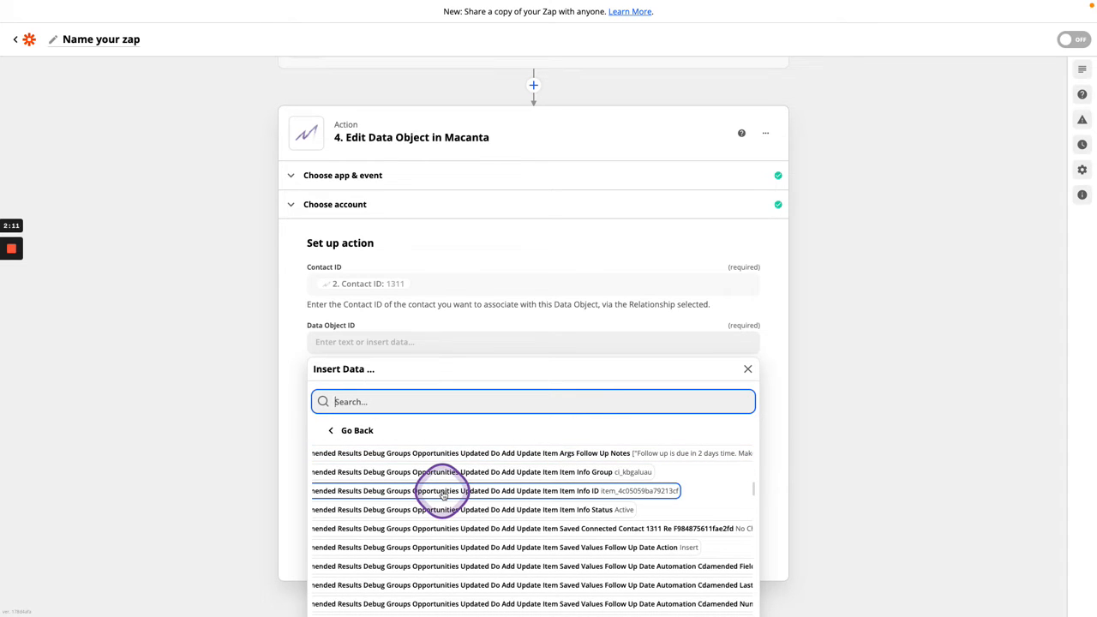
click(619, 495)
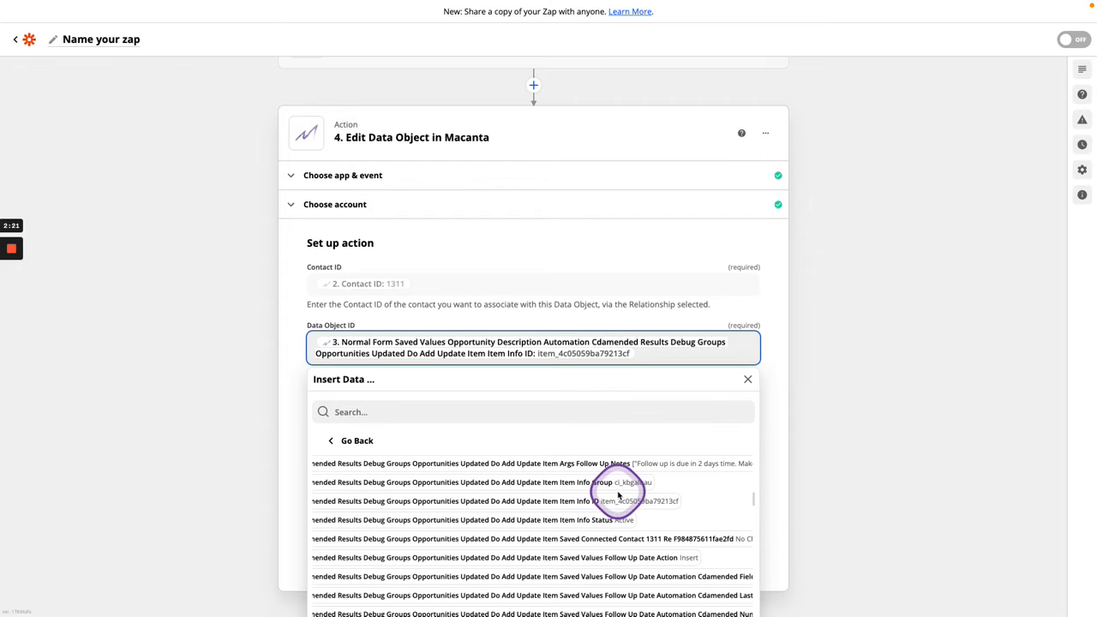
click(299, 382)
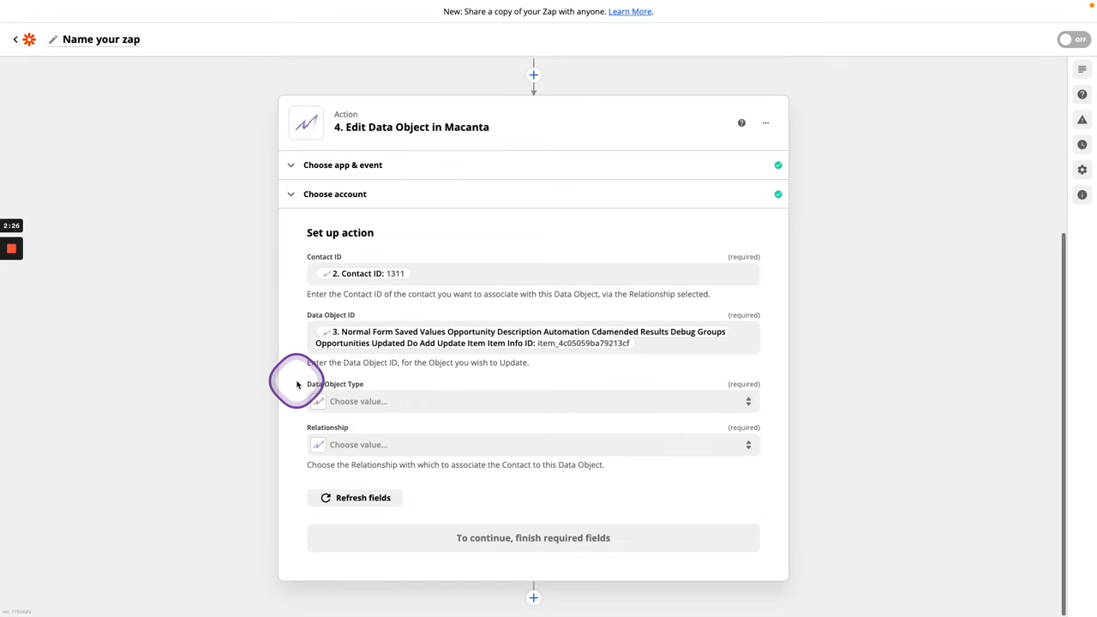
Set the action's Data Object Type to Opportunities and its Relationship to Prospect
click(373, 401)
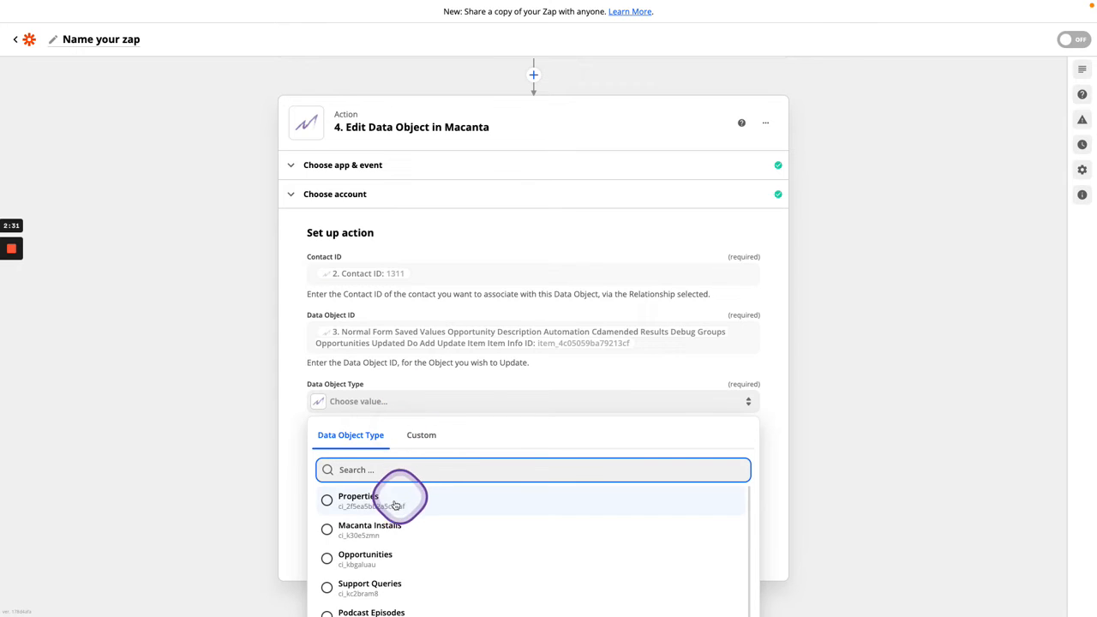
click(358, 556)
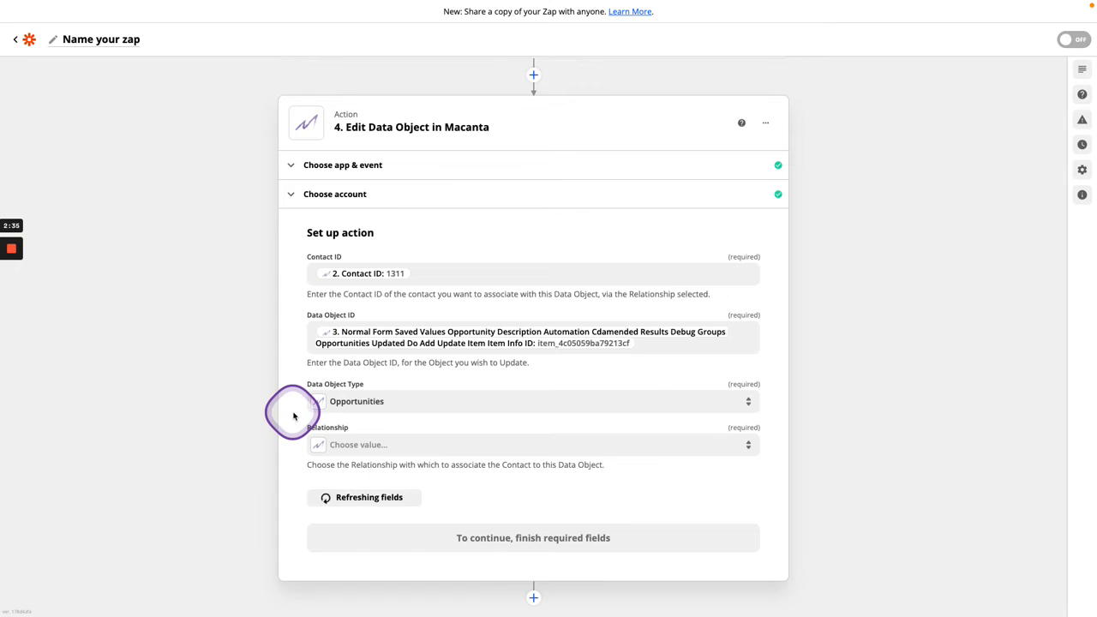
scroll(317, 445, down, 2)
click(405, 363)
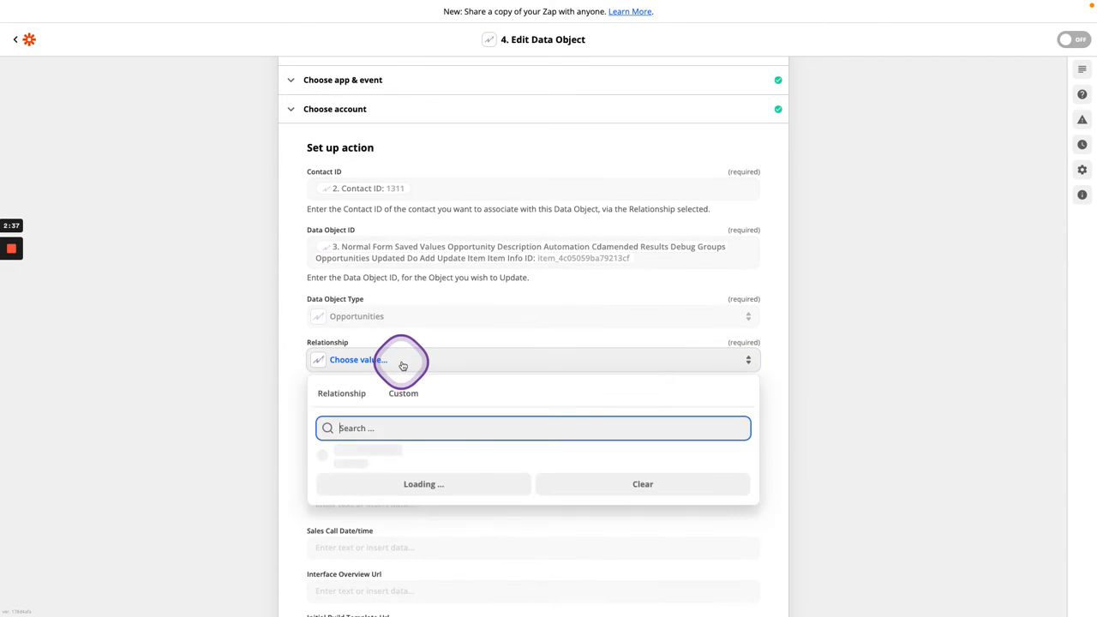
click(360, 485)
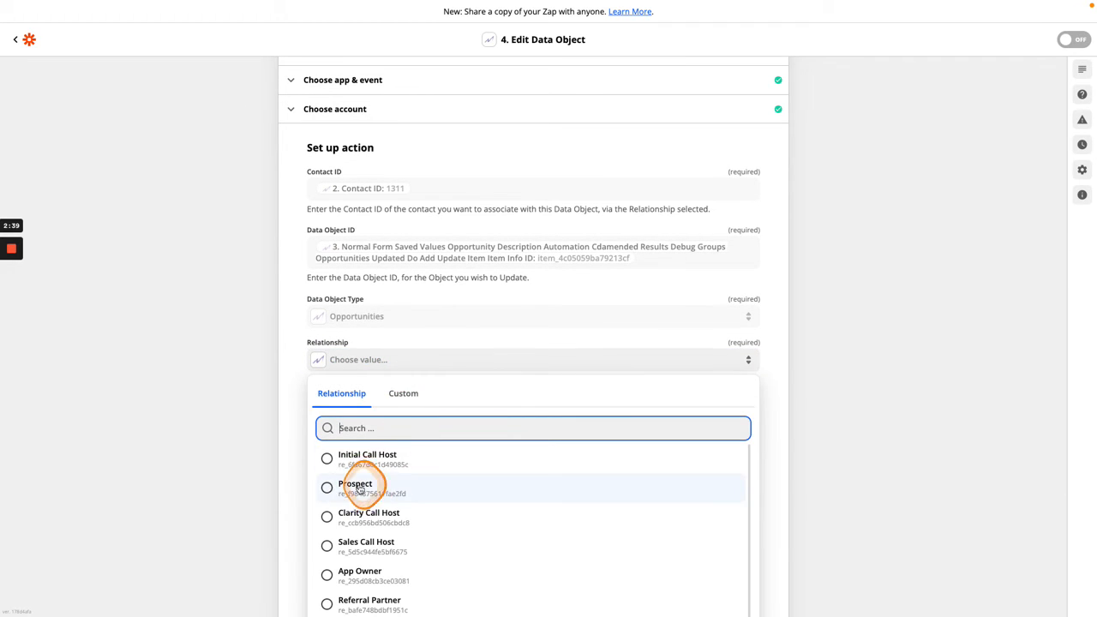
Fill in the Opportunity Stage field of the Edit Data Object action with "Clarity Call Scheduled"
scroll(296, 377, down, 1)
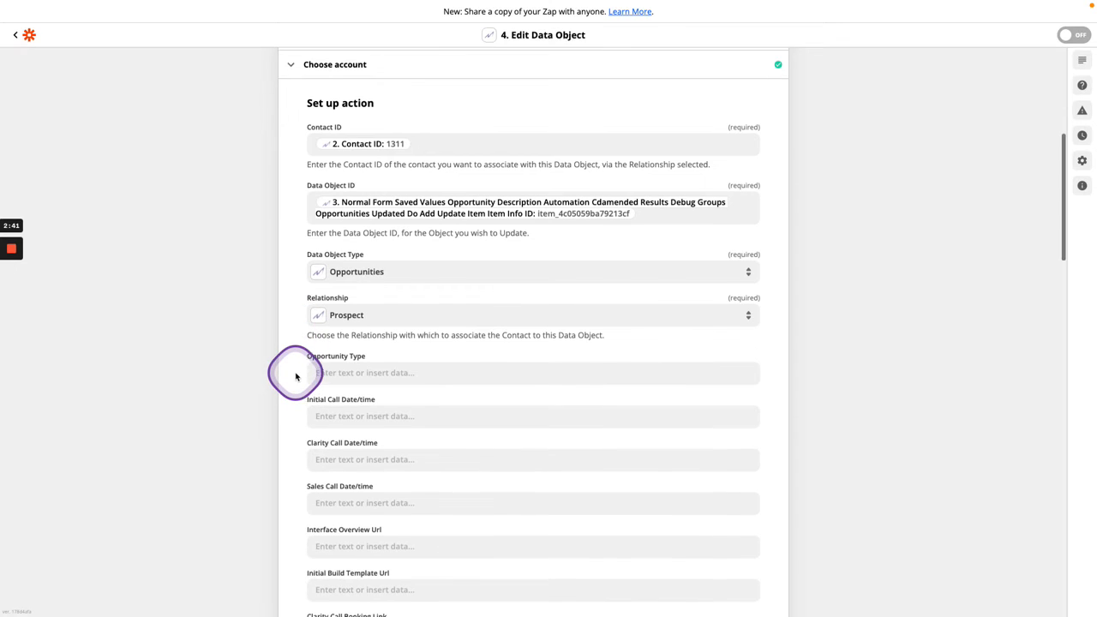
scroll(295, 377, down, 6)
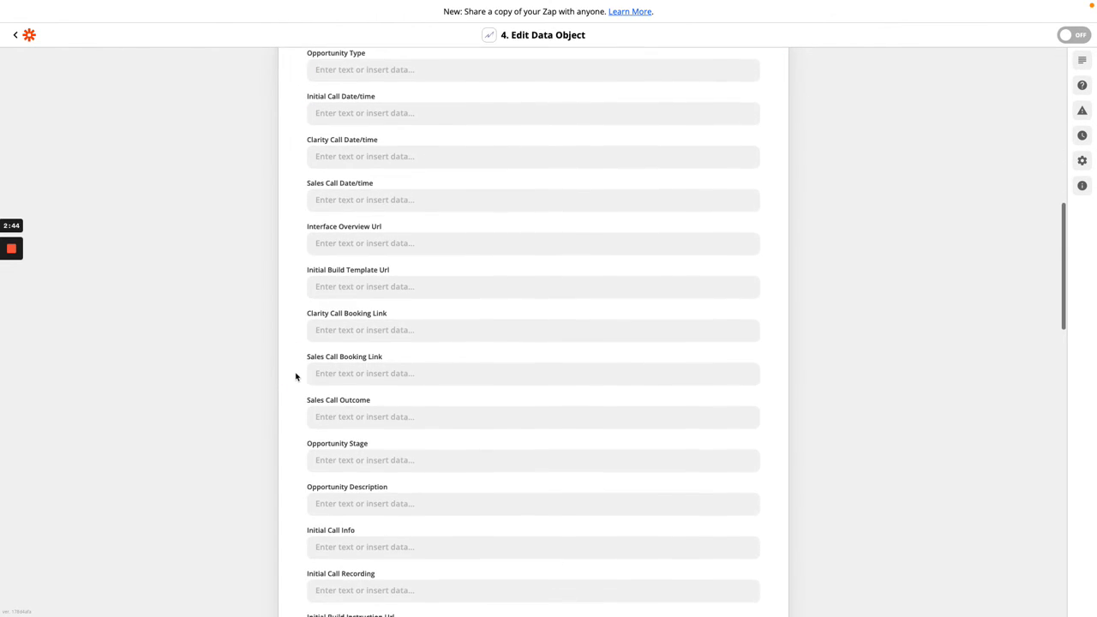
click(391, 460)
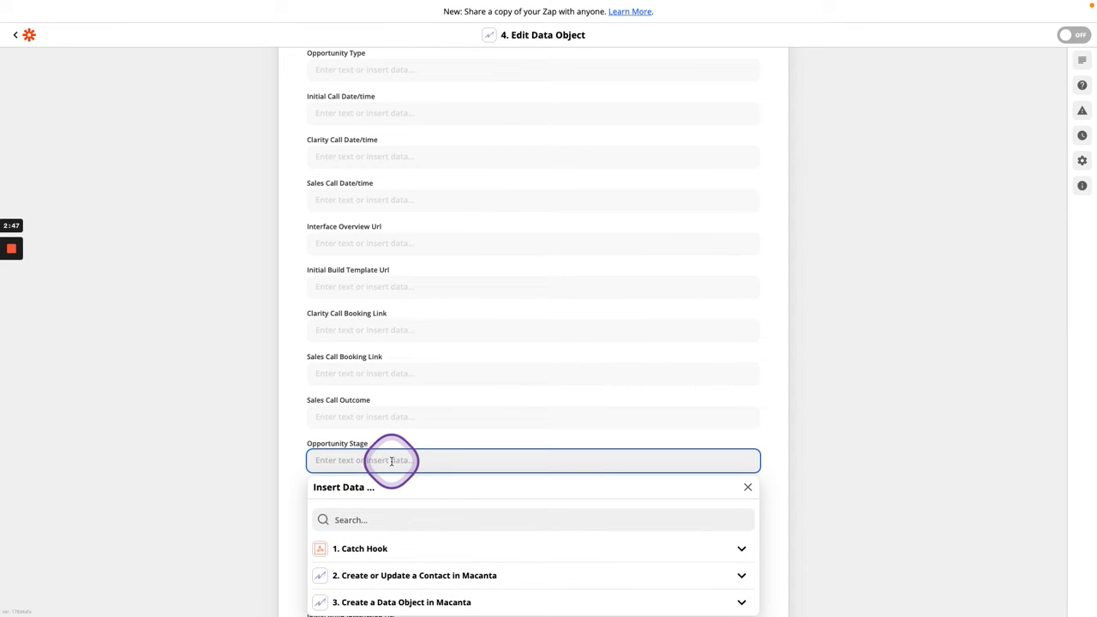
text(Clarity Call Scheduled)
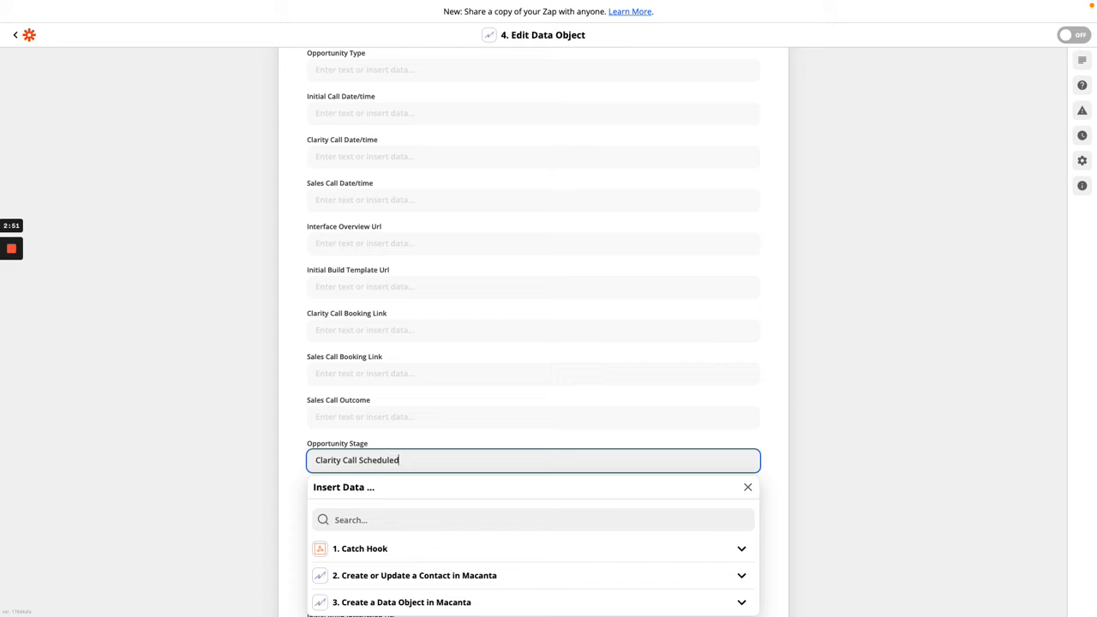
click(287, 459)
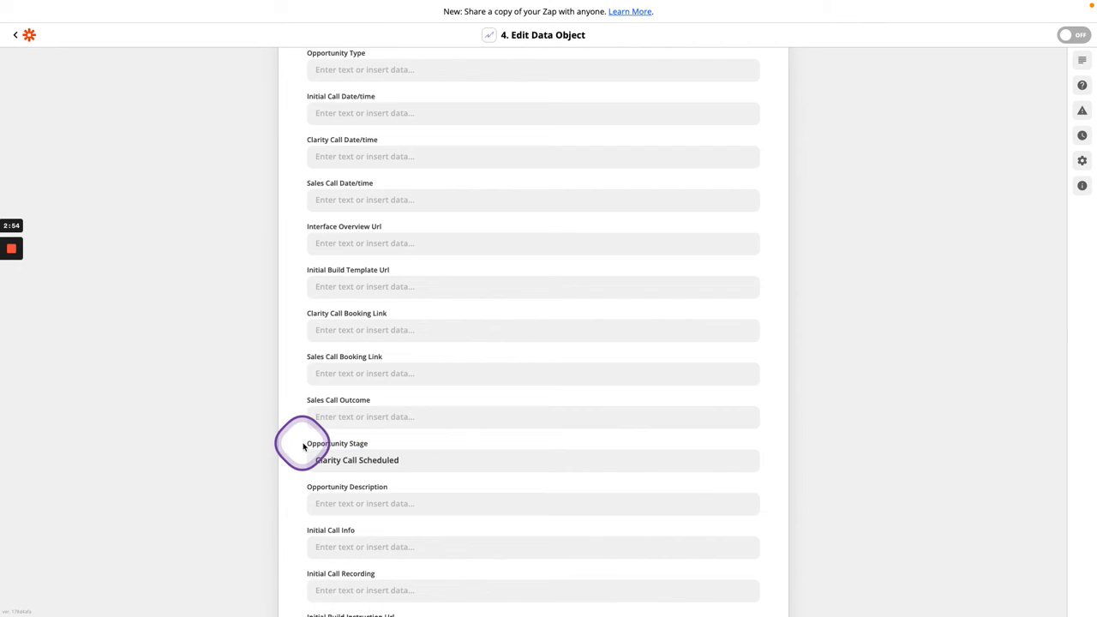
Complete the Edit Data Object action's setup and continue to its test stage
scroll(302, 446, down, 1)
scroll(303, 447, down, 2)
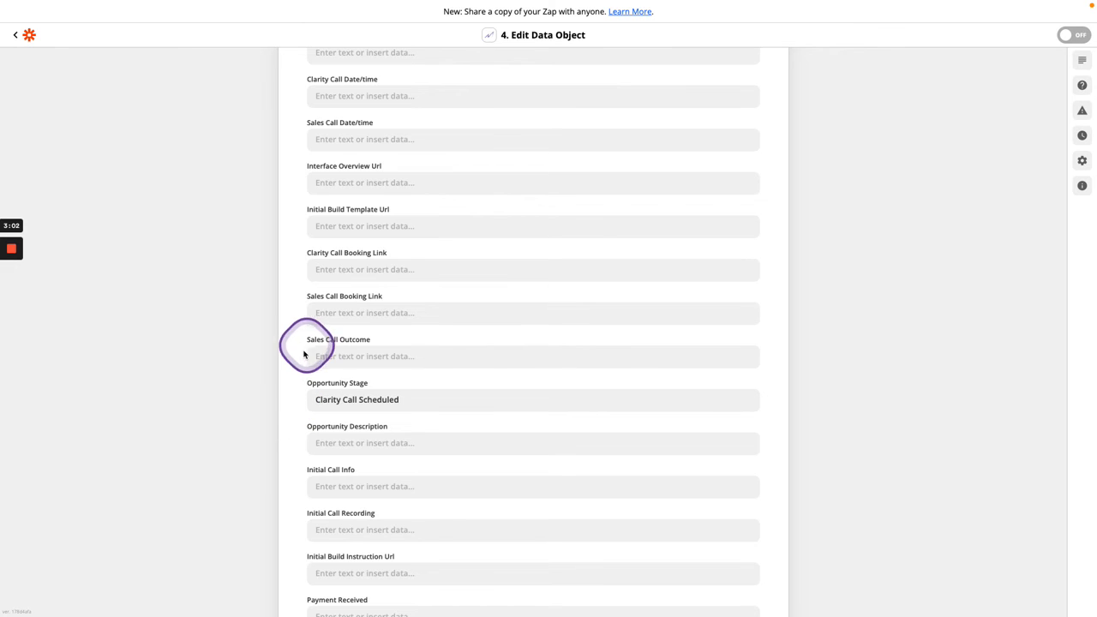
scroll(303, 372, down, 5)
scroll(304, 374, down, 10)
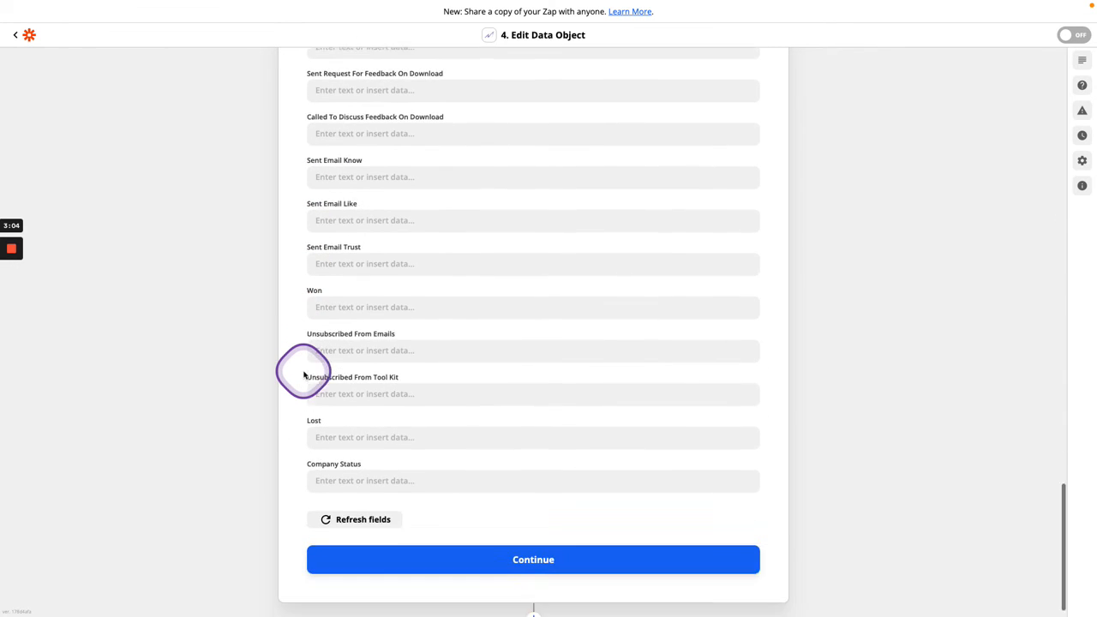
click(495, 538)
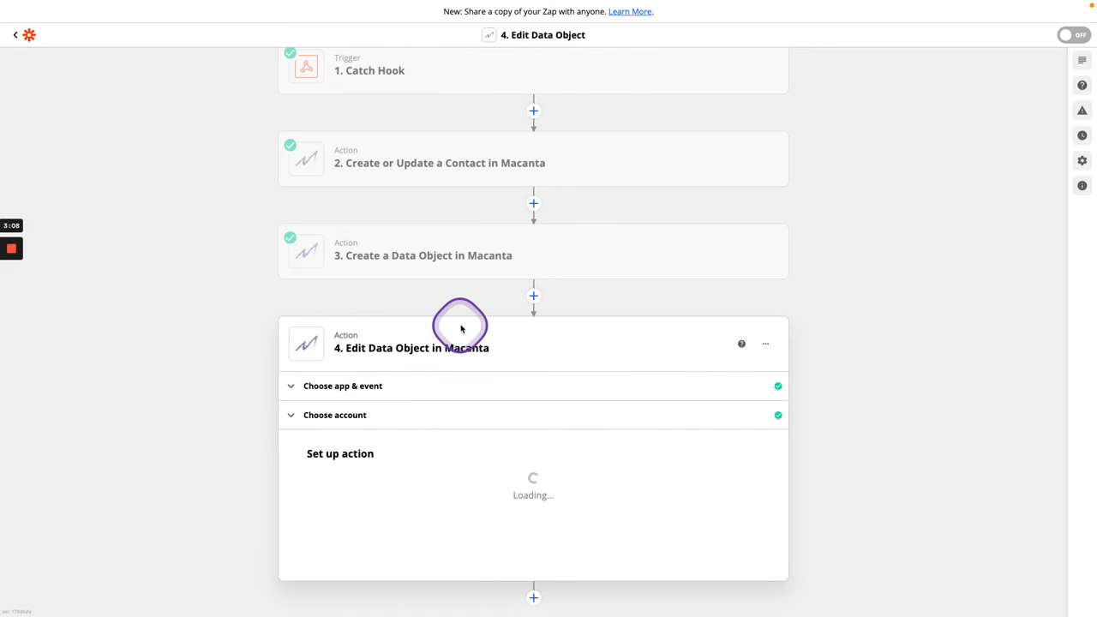
Run the Edit Data Object test to send the updated opportunity to Macanta
scroll(461, 329, down, 3)
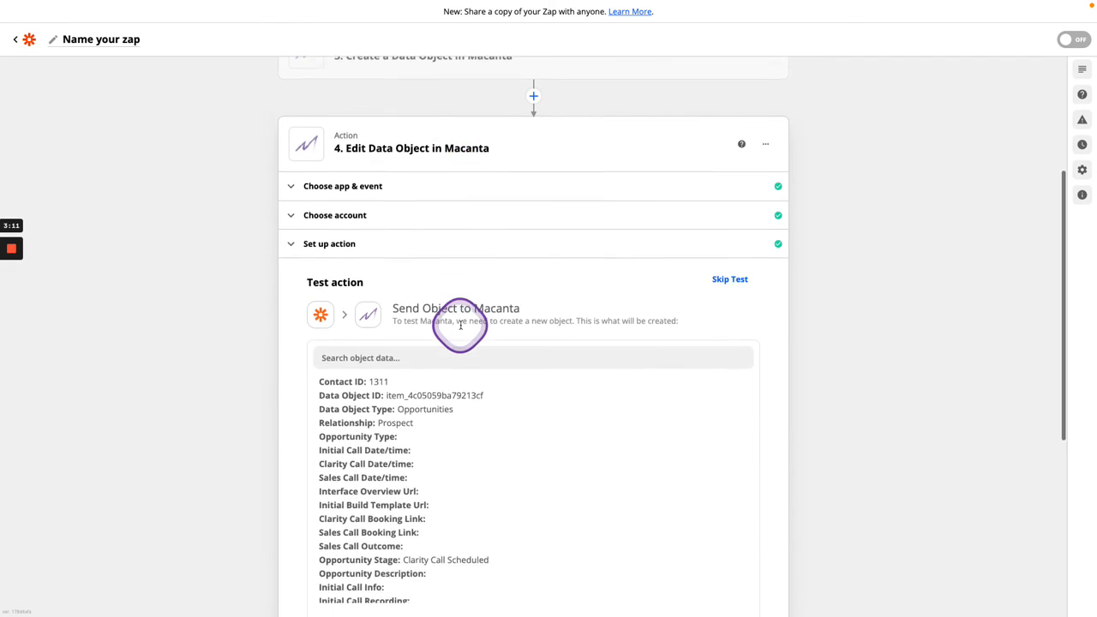
scroll(300, 455, down, 1)
scroll(300, 455, down, 3)
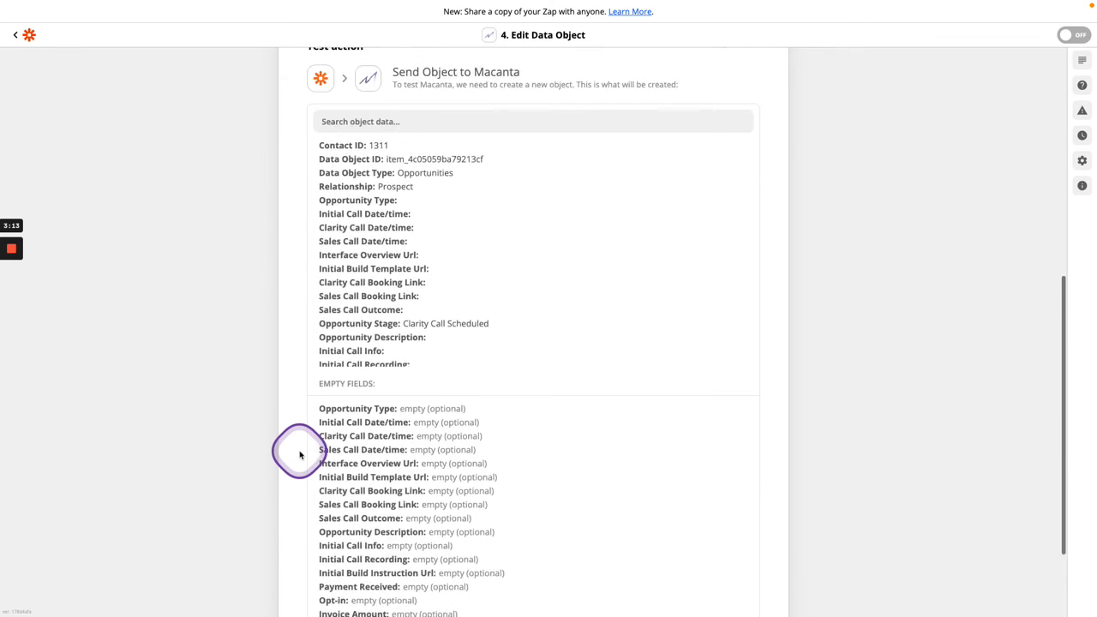
click(406, 538)
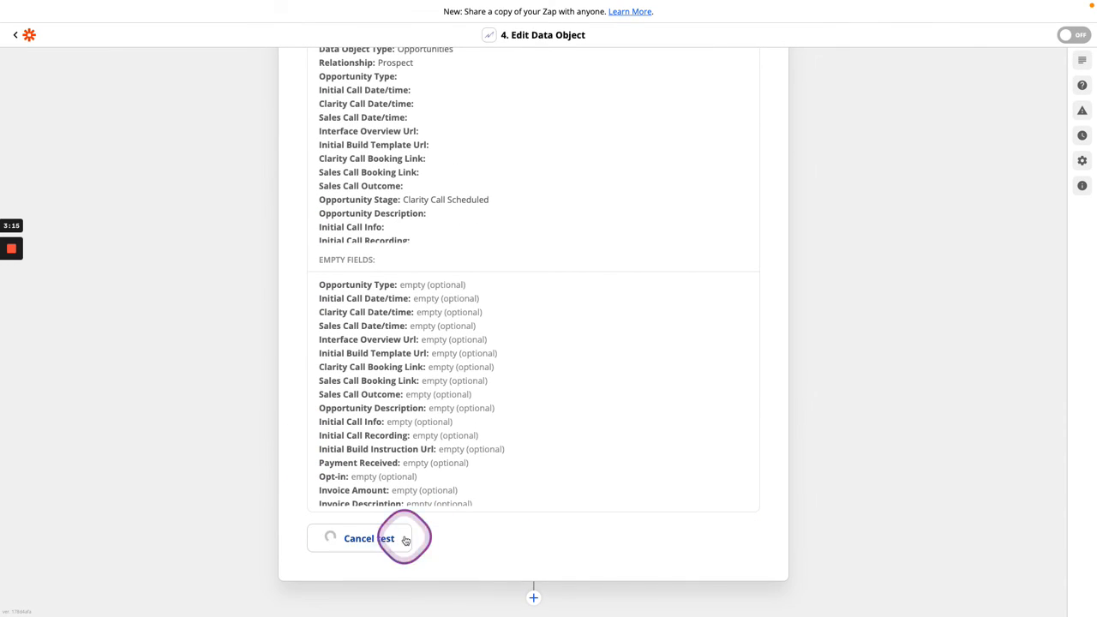
scroll(299, 405, up, 3)
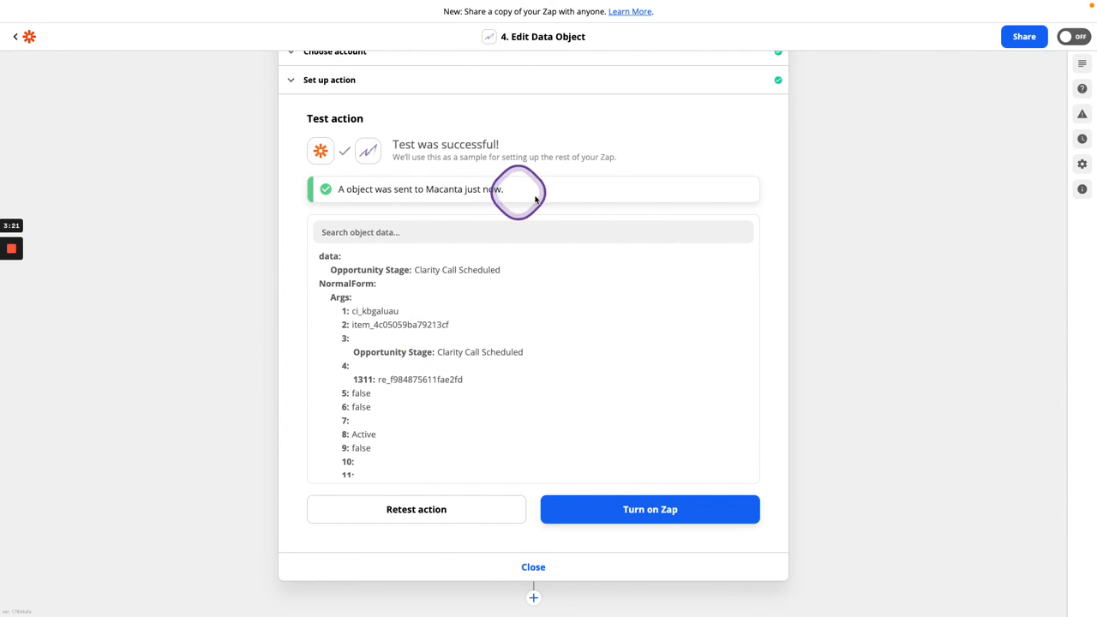
Switch to the contact's record in Macanta and reload its Opportunities list by visiting Macanta Installs and returning
key(ctrl+Left)
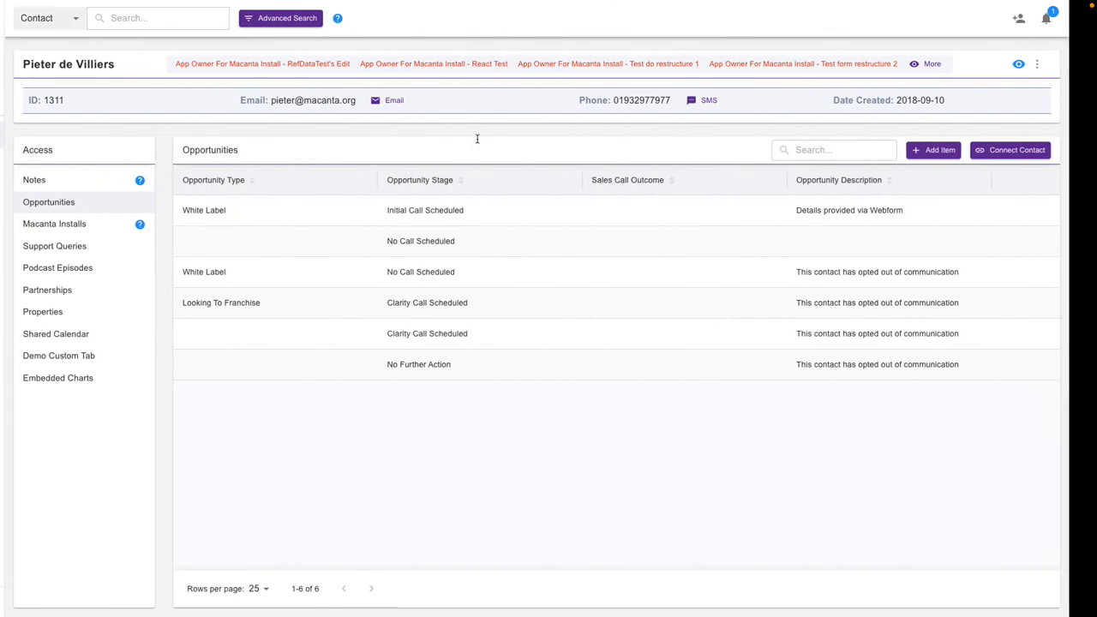
click(100, 224)
click(91, 204)
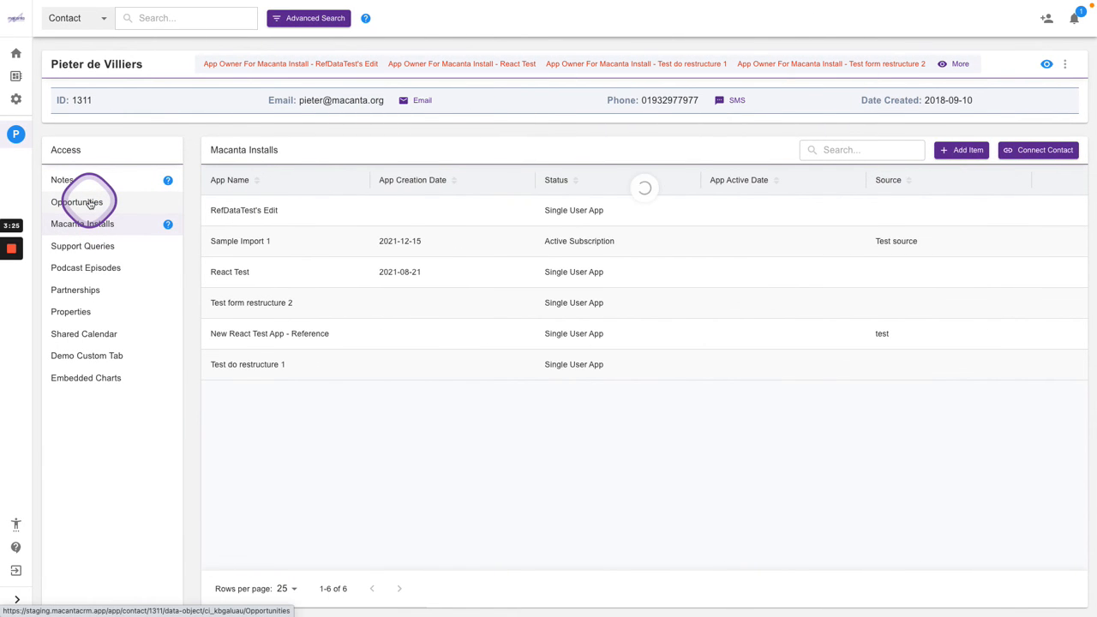